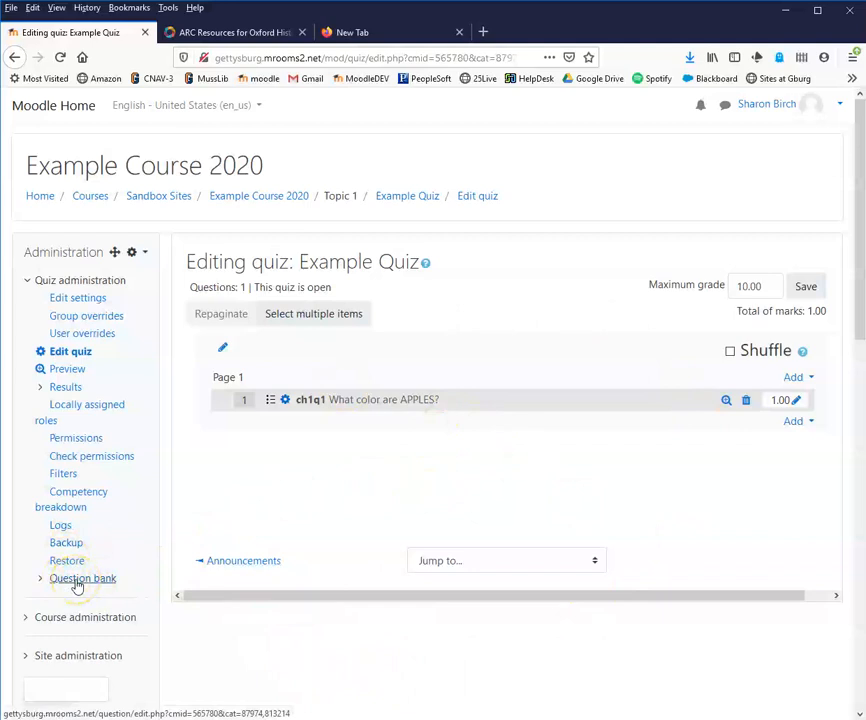
Step: Open the question list of the Example Course 2020 question bank and view the available question categories
left_click(280, 200)
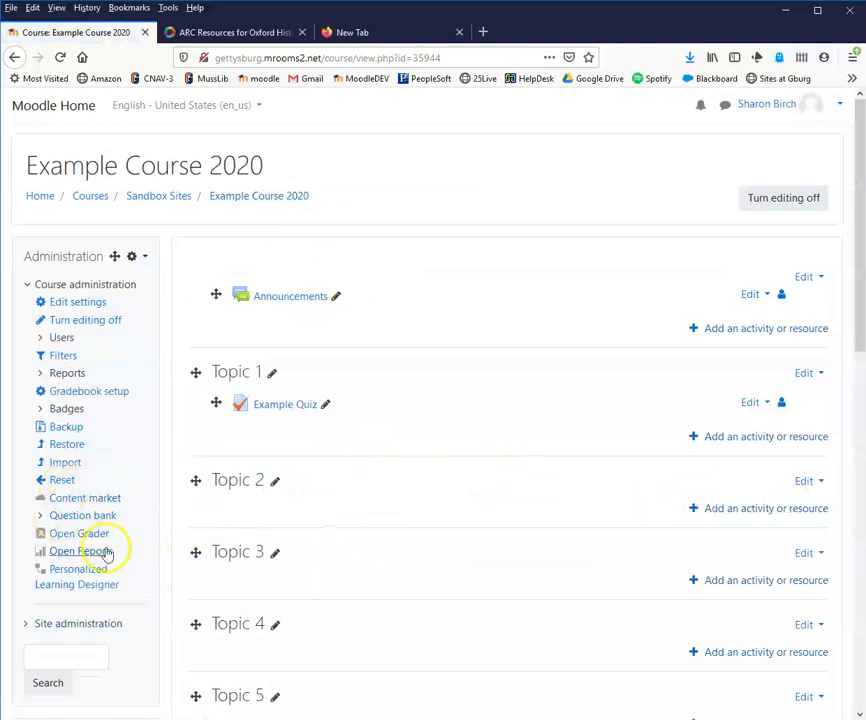
left_click(88, 516)
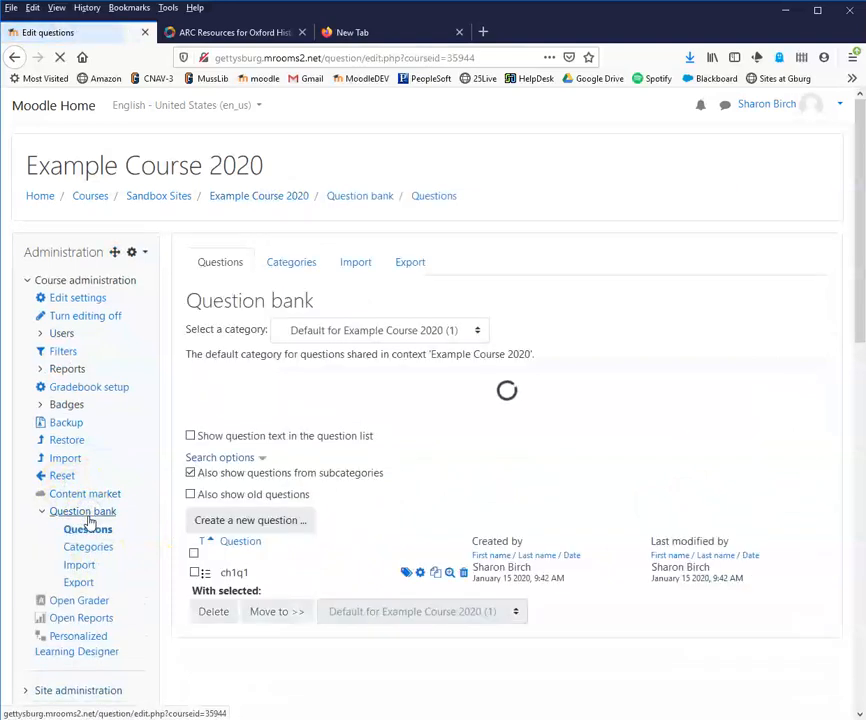
left_click(89, 530)
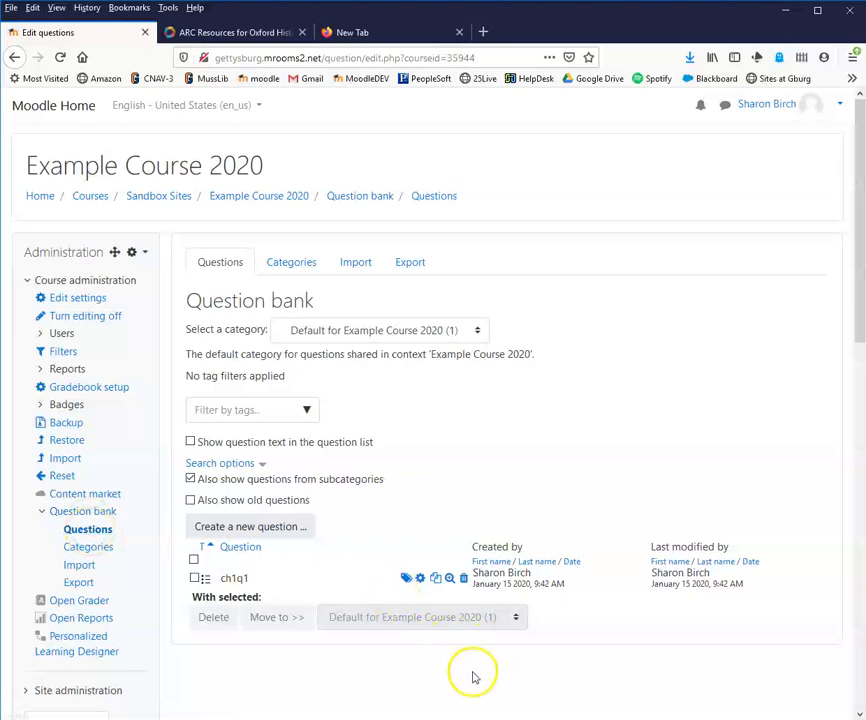
left_click(478, 333)
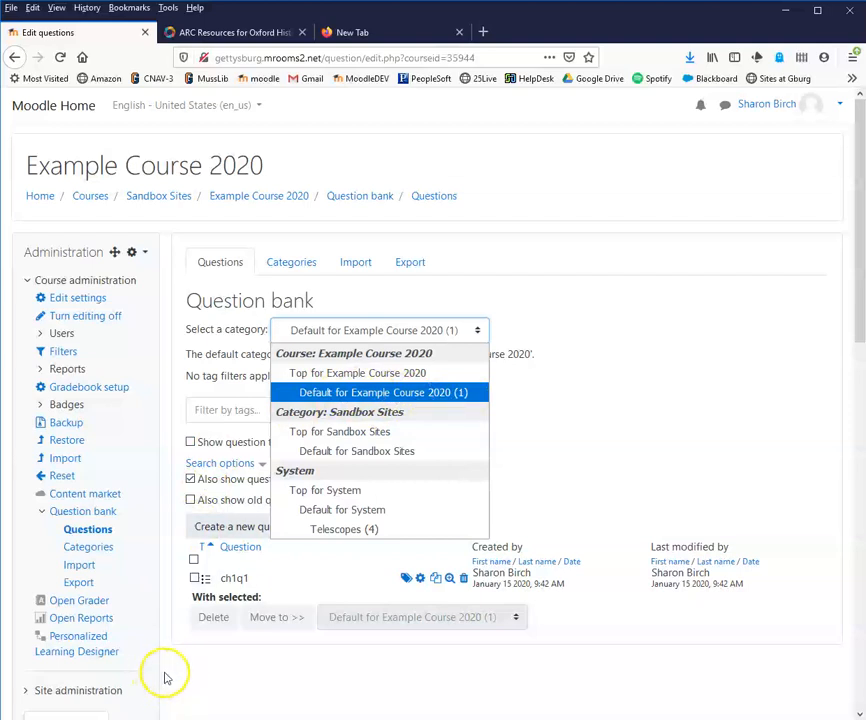
left_click(223, 664)
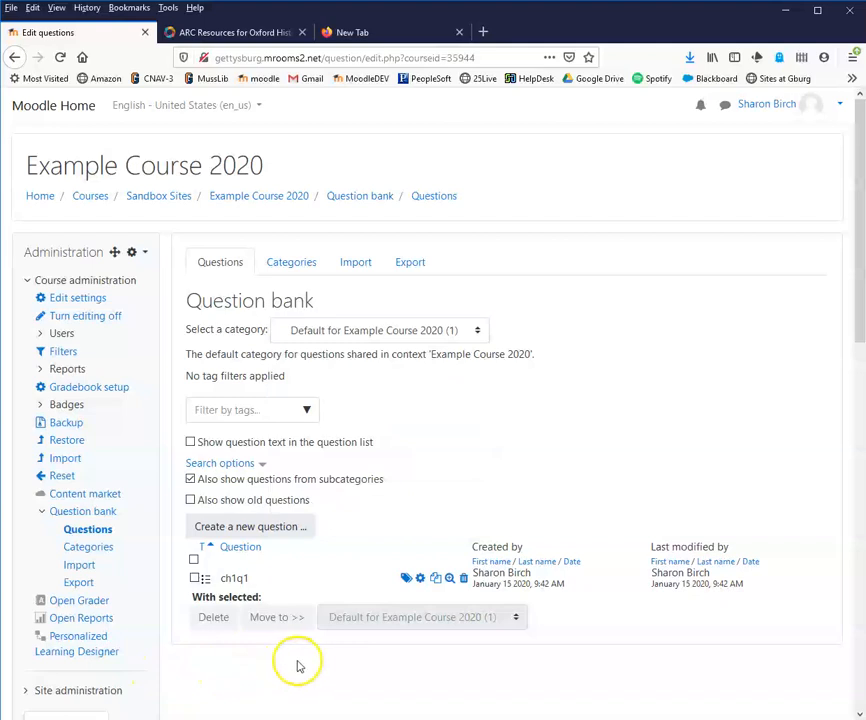
Step: Create a True/False question named qb1q1 with the question text 'asdfasdfasd'
left_click(265, 530)
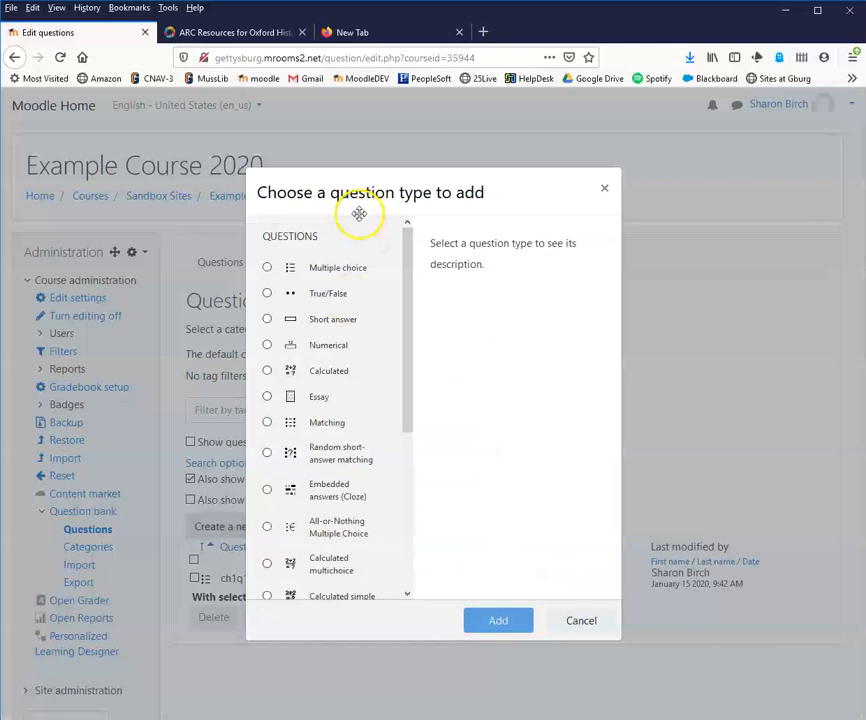
left_click(266, 296)
left_click(498, 620)
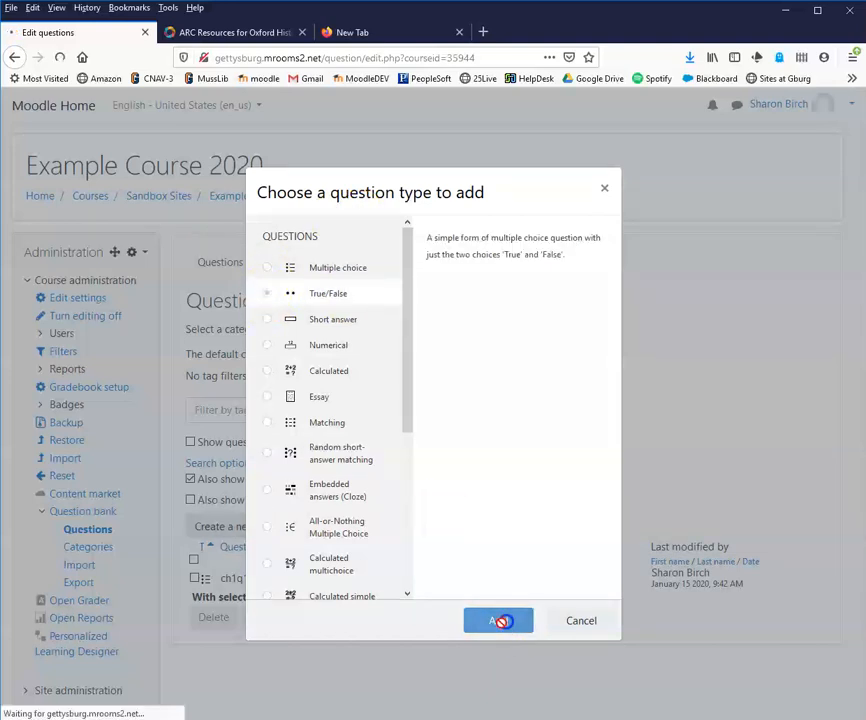
left_click(403, 374)
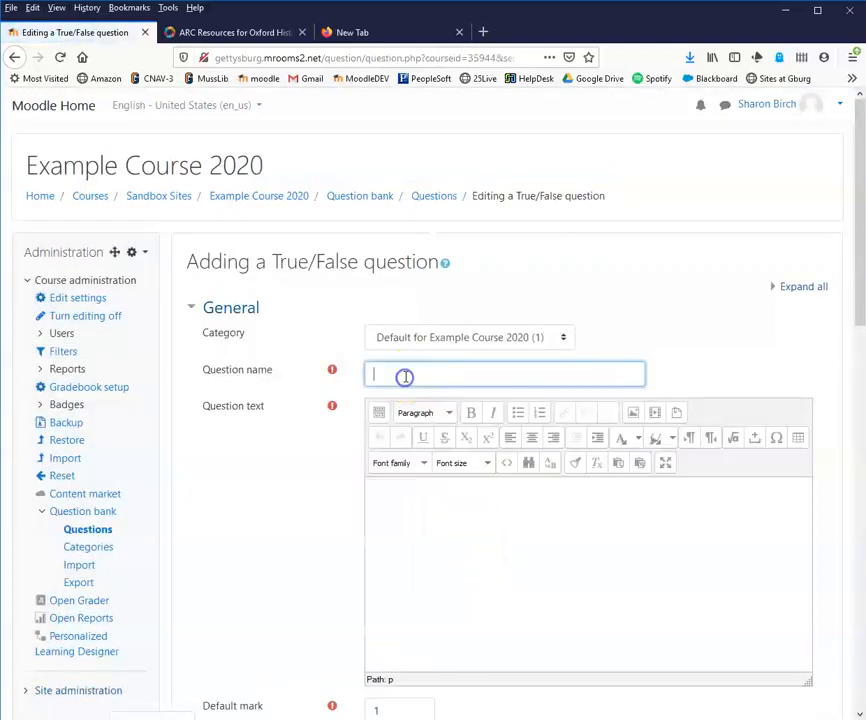
type("qb1q1")
left_click(450, 497)
type("asdfasdfasd")
Step: Enter 'asdfasdfs' as the general feedback and 'sdfasdf' as the feedback for the response 'True'
scroll(468, 512, "down", 4)
scroll(470, 508, "down", 2)
left_click(422, 435)
type("asdfasdfs")
scroll(428, 440, "down", 5)
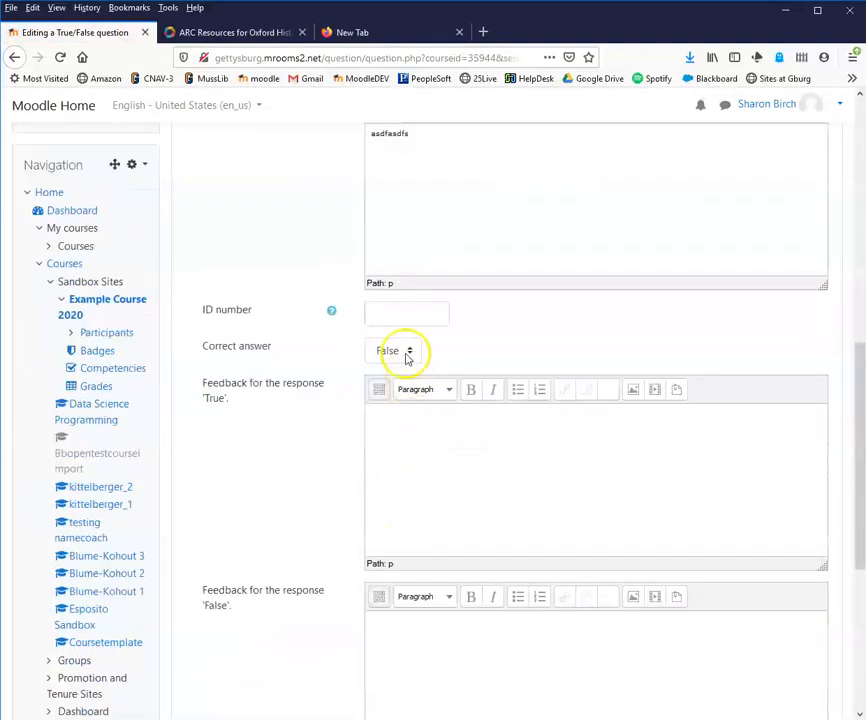
left_click(437, 435)
type("sdfasdf")
Step: Enter 'sadfasdf' as the feedback for the response 'False', view the multiple tries setting and save the question
scroll(437, 437, "down", 6)
left_click(416, 300)
type("sadfasdf")
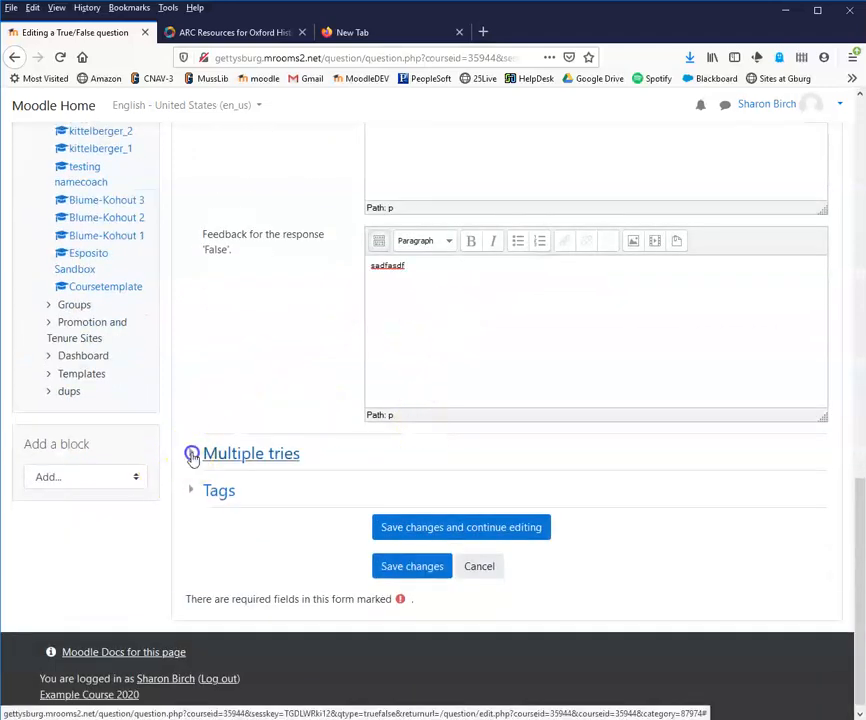
left_click(191, 453)
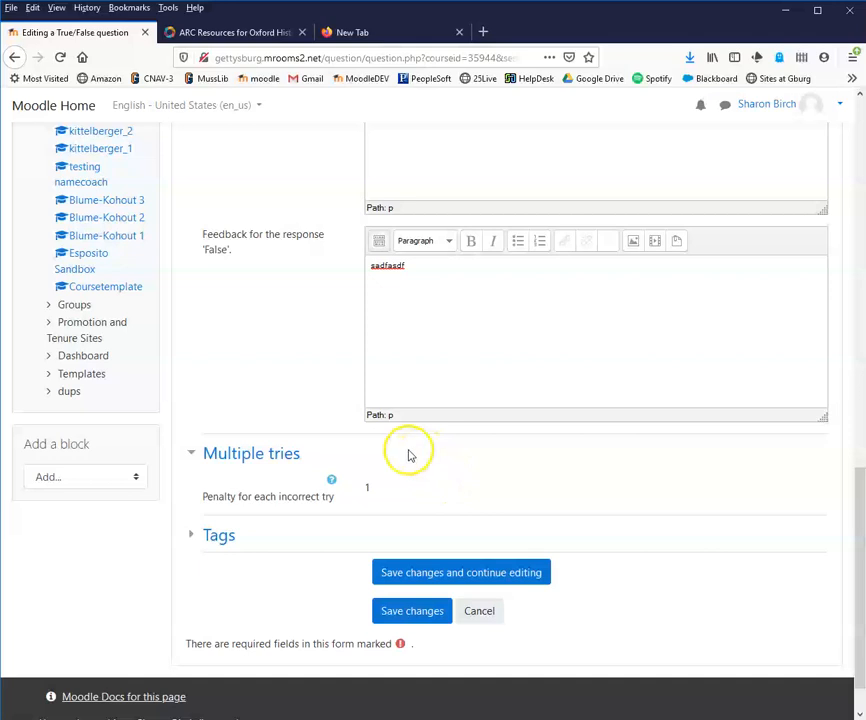
left_click(412, 614)
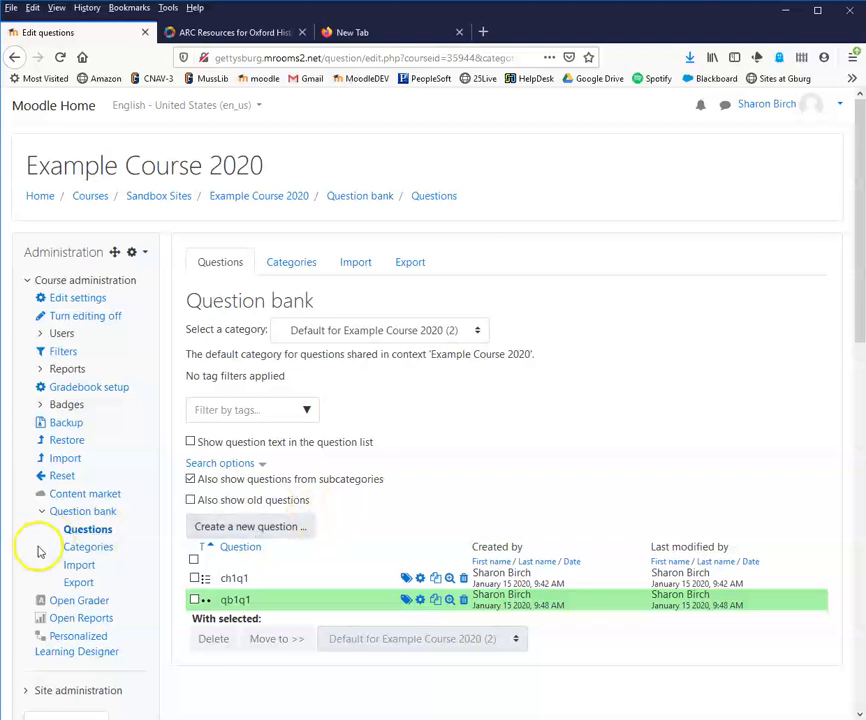
Step: Open the question import page of the question bank and choose the Blackboard file format
left_click(82, 566)
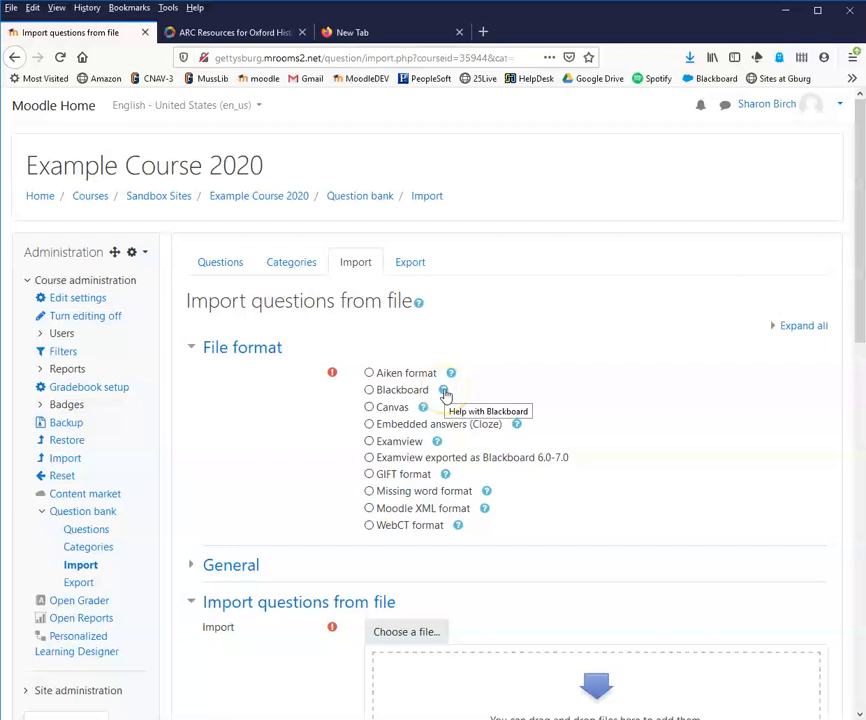
scroll(270, 460, "down", 1)
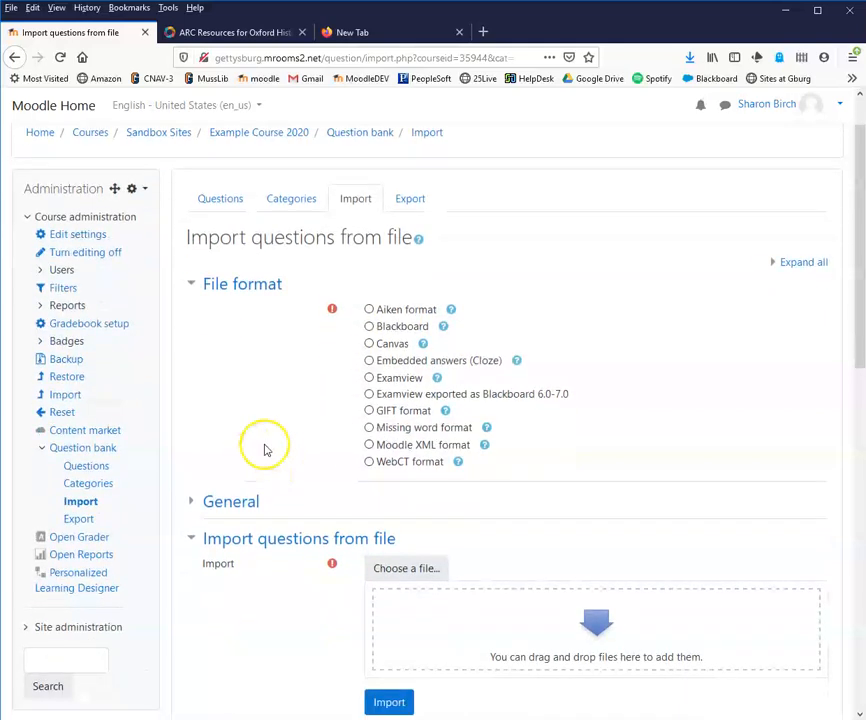
left_click(369, 319)
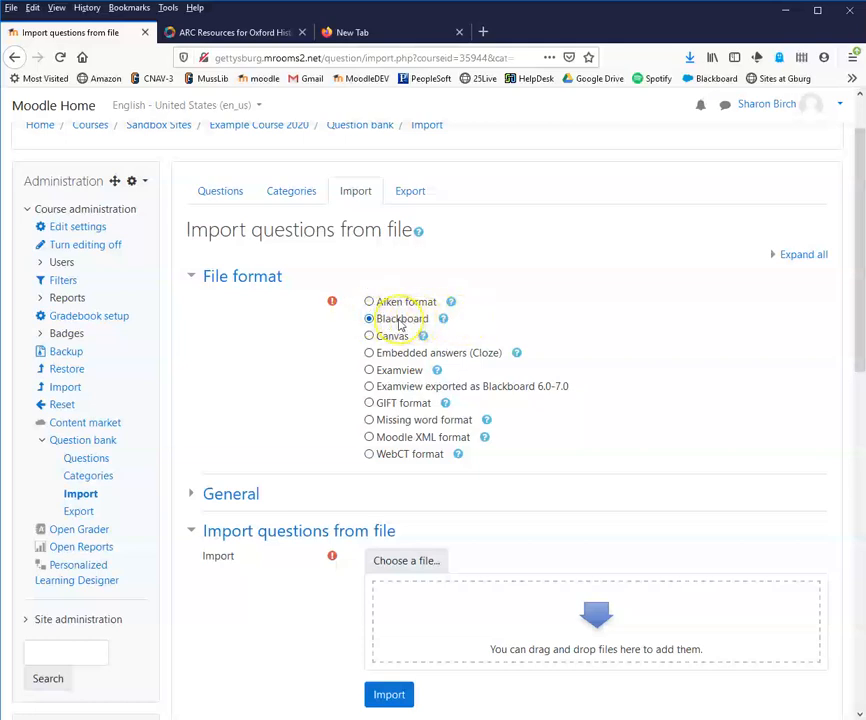
Step: Upload brg0016feb2e8ff1879f.dat from the Taruskin-2e_TB-ONLY_BB folder on the Desktop as the import file
scroll(185, 370, "down", 3)
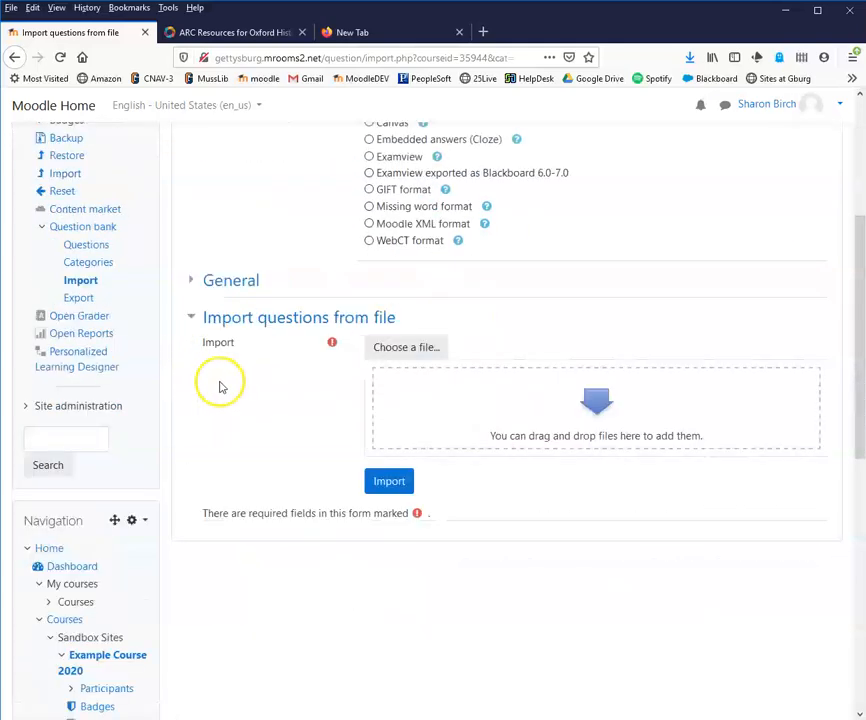
left_click(406, 350)
left_click(342, 370)
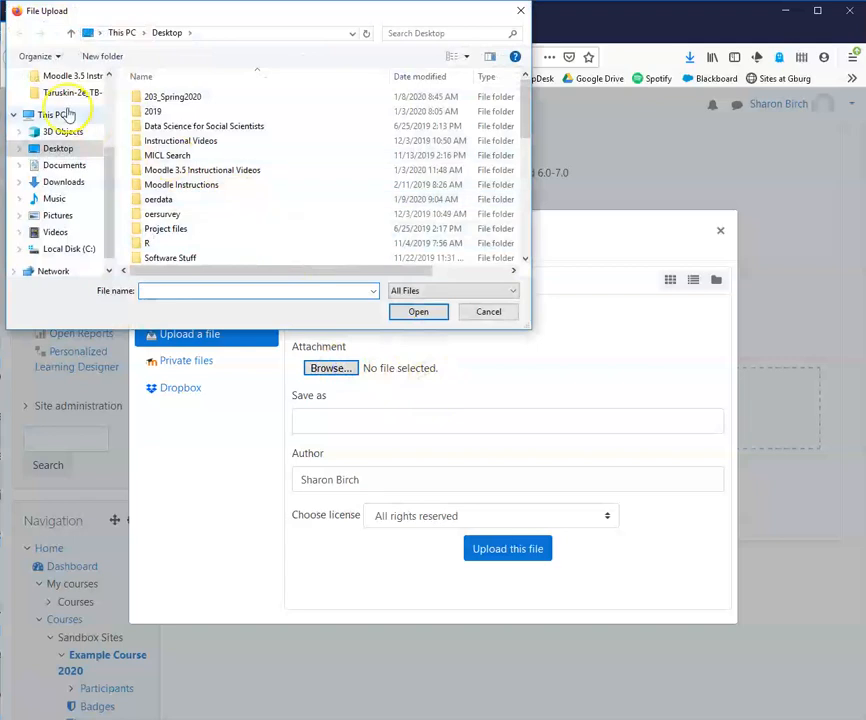
scroll(230, 210, "down", 5)
scroll(241, 213, "up", 6)
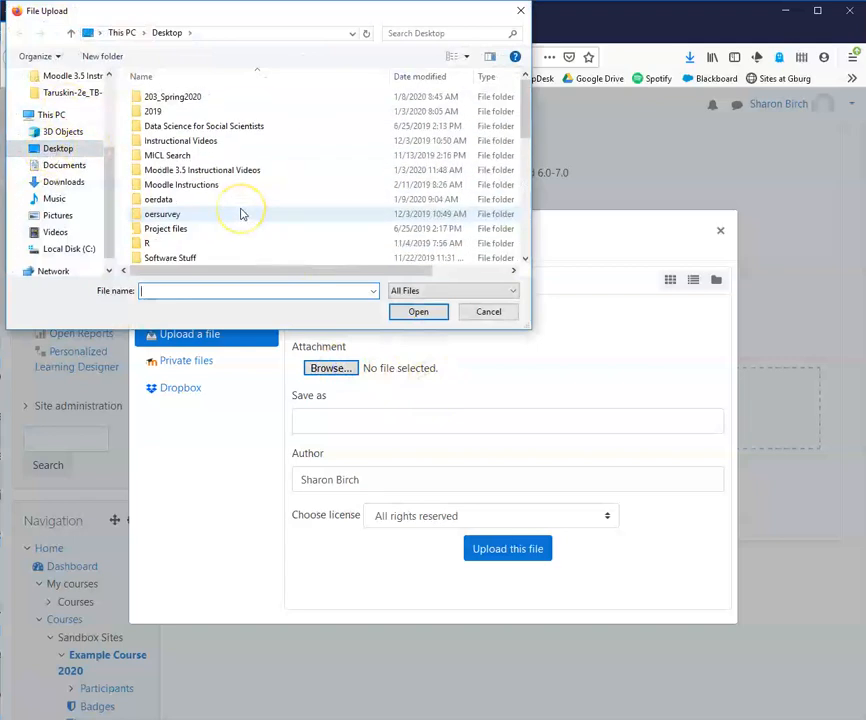
scroll(242, 209, "down", 2)
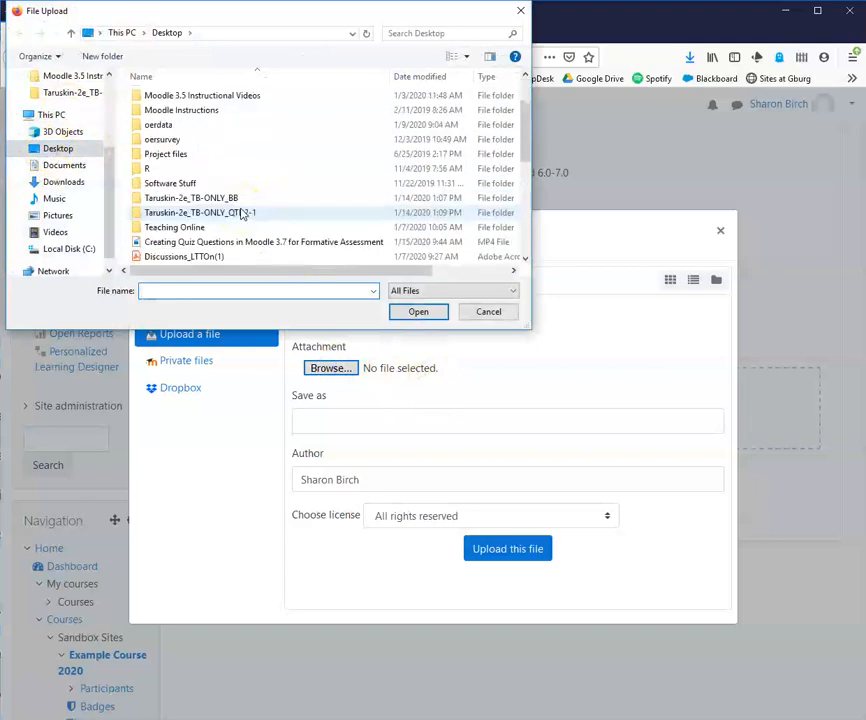
double_click(190, 198)
left_click(185, 126)
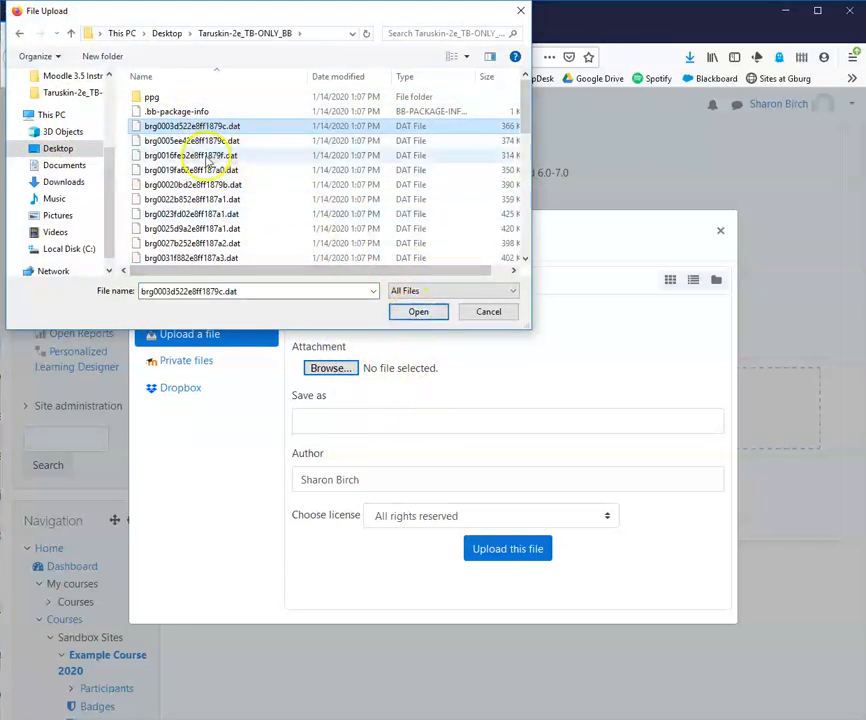
left_click(205, 155)
left_click(424, 312)
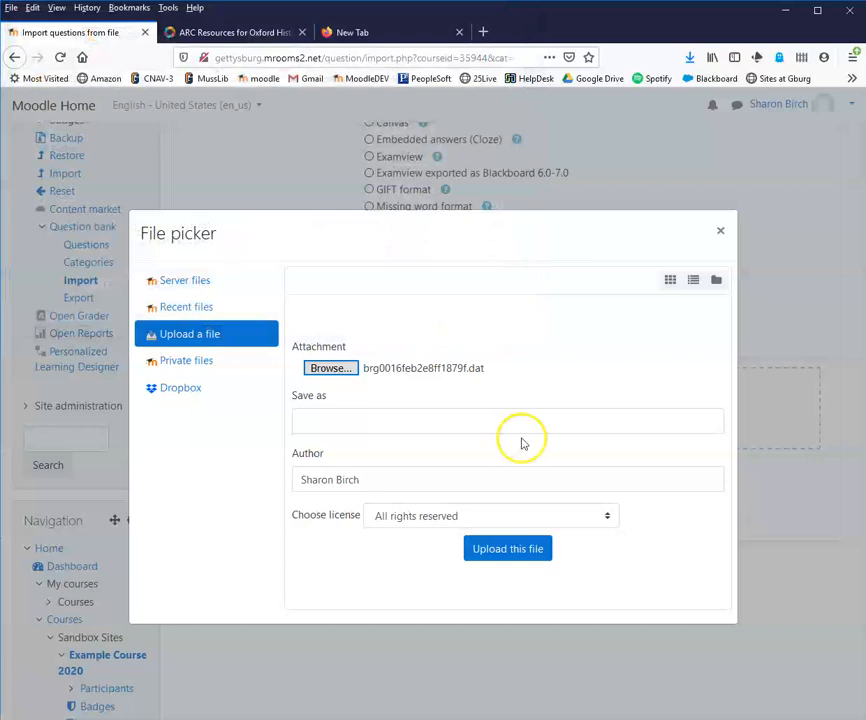
left_click(510, 552)
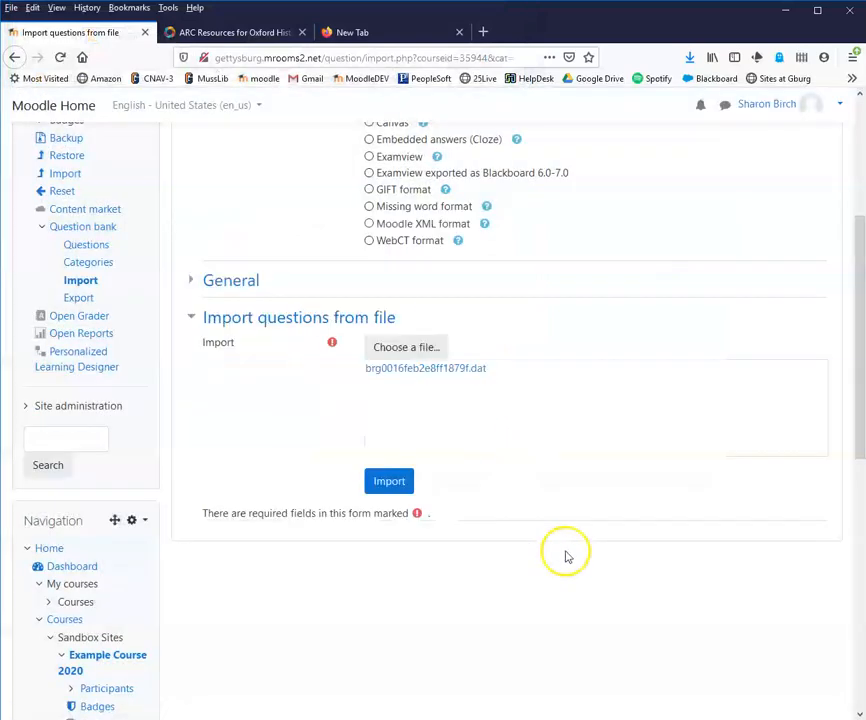
Step: Import the questions from the uploaded file and look through the list of imported questions
scroll(483, 323, "up", 2)
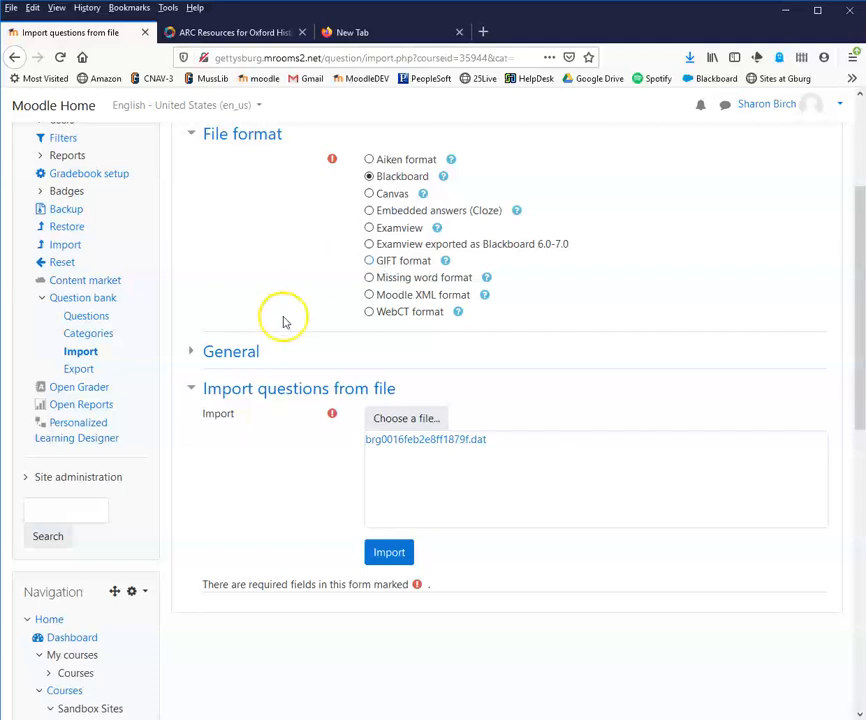
left_click(390, 562)
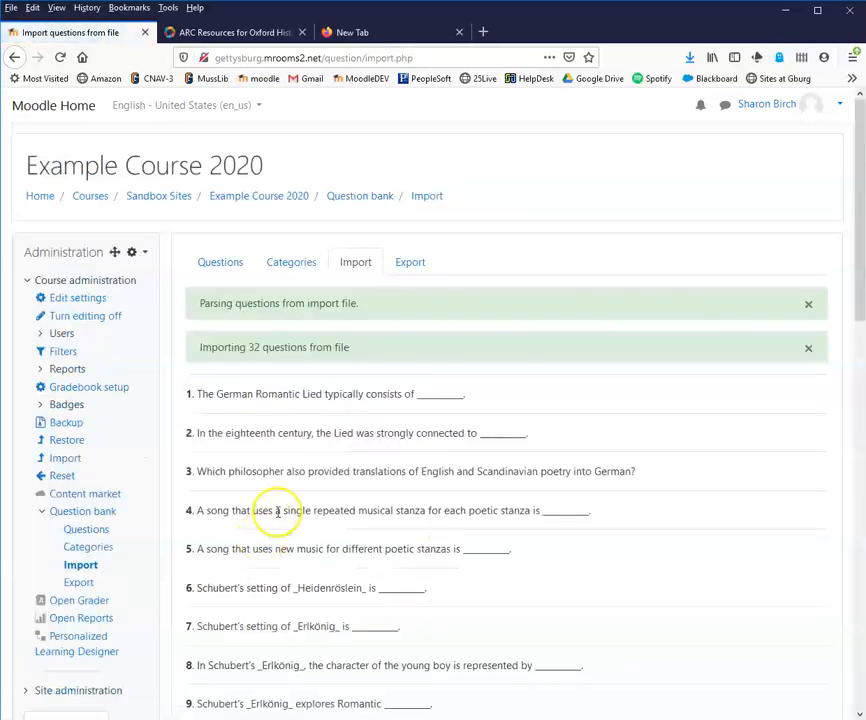
scroll(377, 478, "down", 5)
scroll(373, 469, "up", 5)
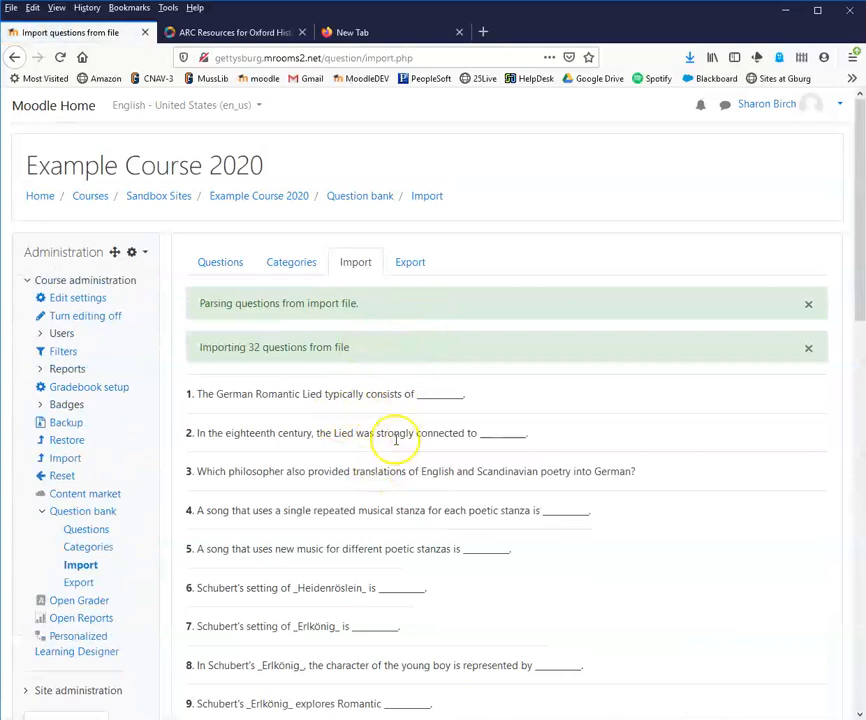
scroll(390, 436, "down", 5)
scroll(387, 442, "down", 3)
scroll(387, 443, "up", 8)
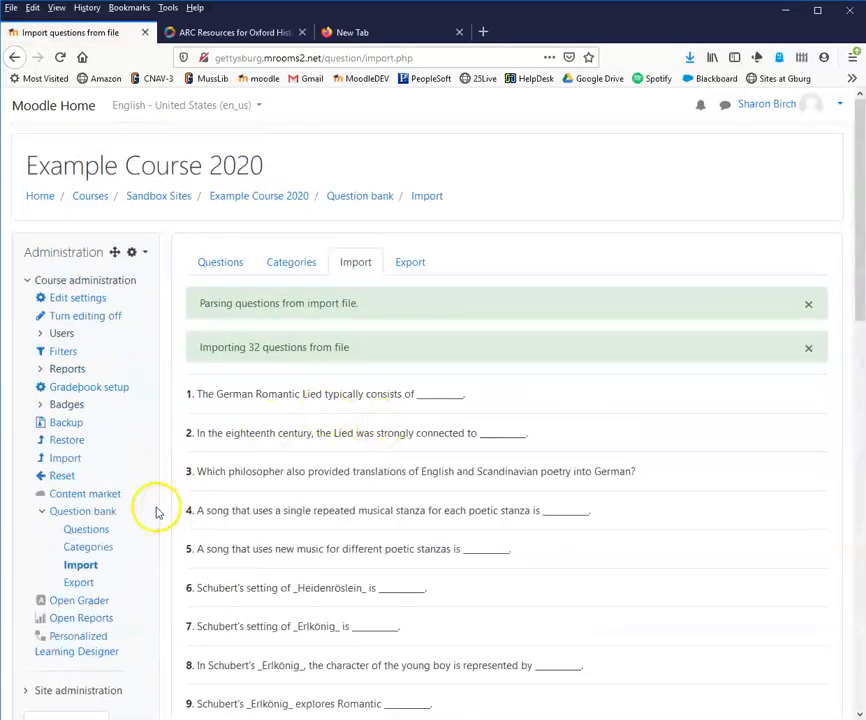
Step: Show the Chapter 16 category in the question bank's question list and look through its questions
left_click(85, 530)
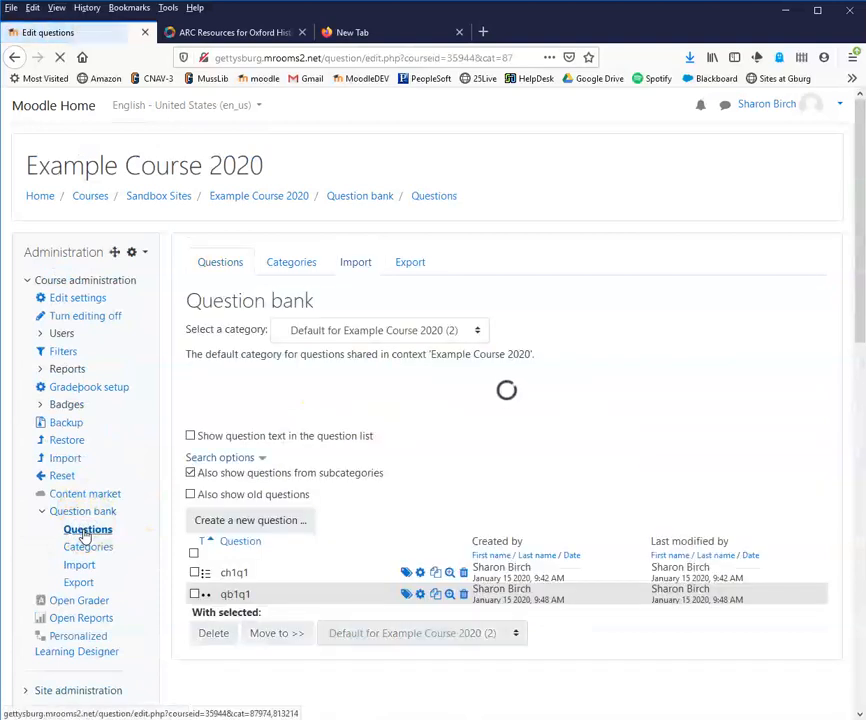
left_click(476, 331)
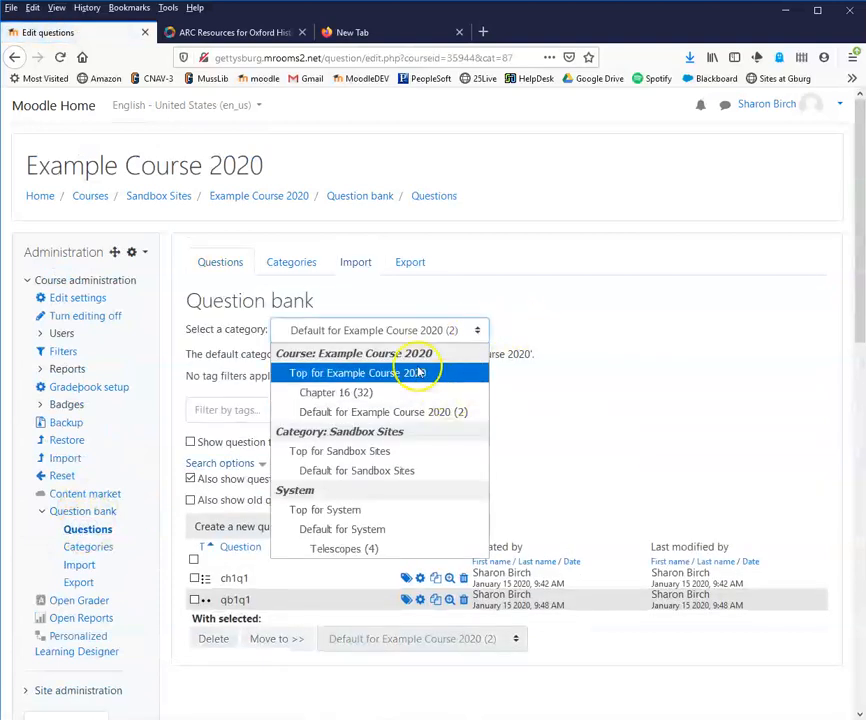
left_click(347, 396)
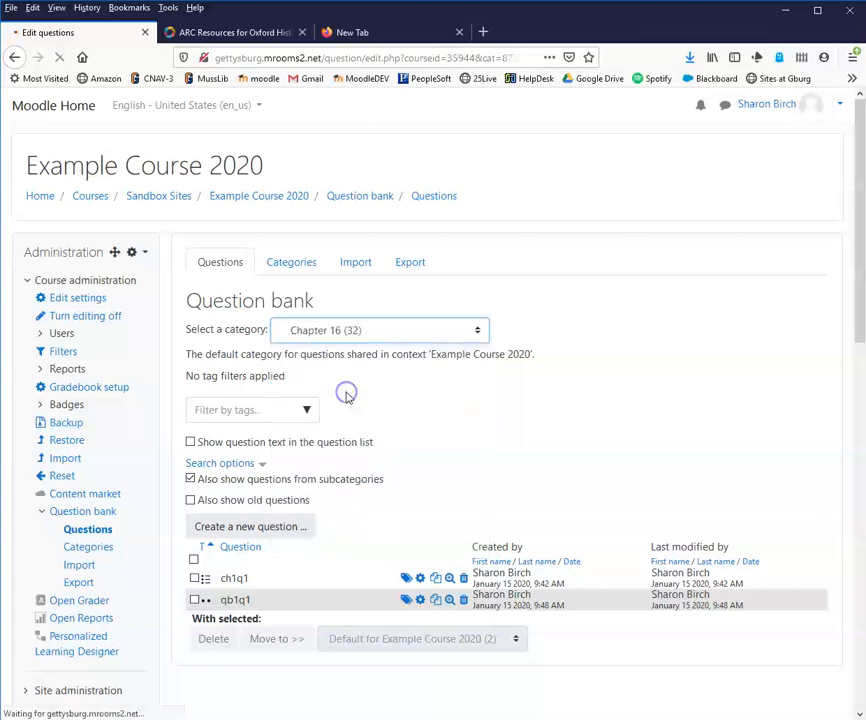
scroll(470, 443, "down", 5)
scroll(470, 443, "down", 5)
scroll(412, 456, "up", 10)
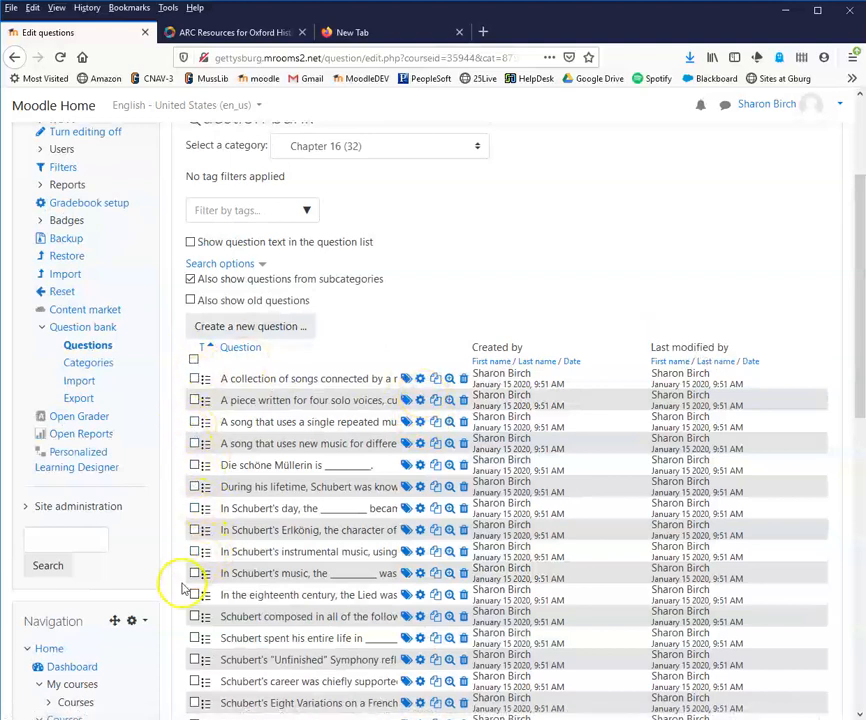
scroll(286, 572, "up", 4)
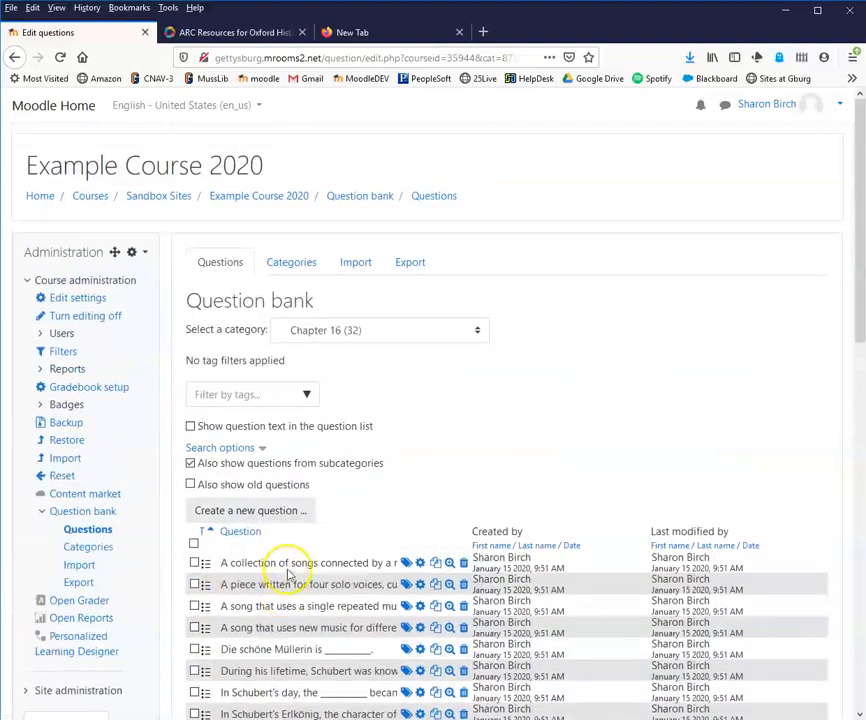
left_click(566, 418)
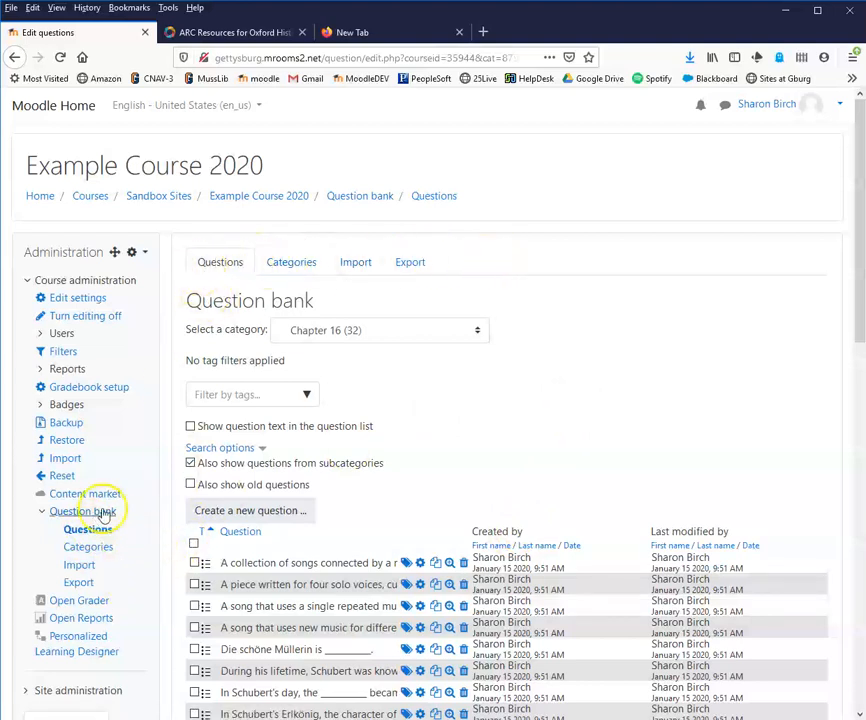
Step: Review the question bank's categories page, then open the page for exporting questions to a file
left_click(303, 265)
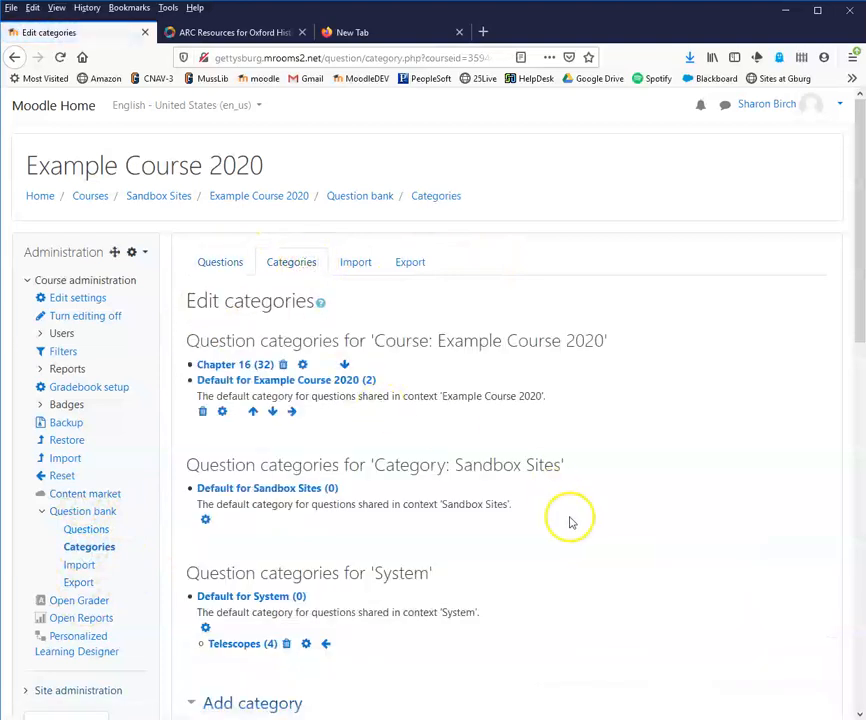
scroll(566, 519, "down", 1)
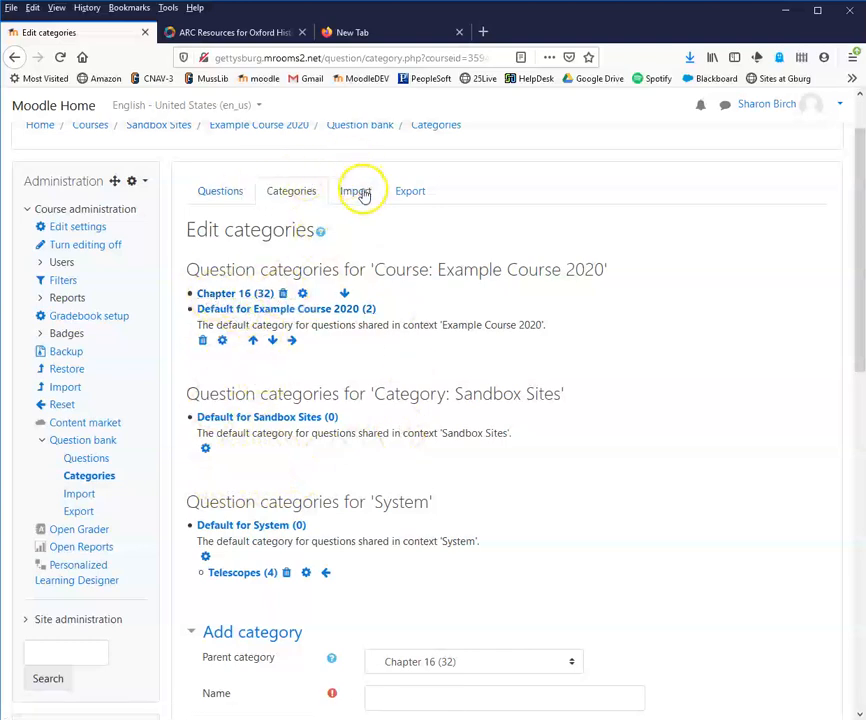
left_click(412, 192)
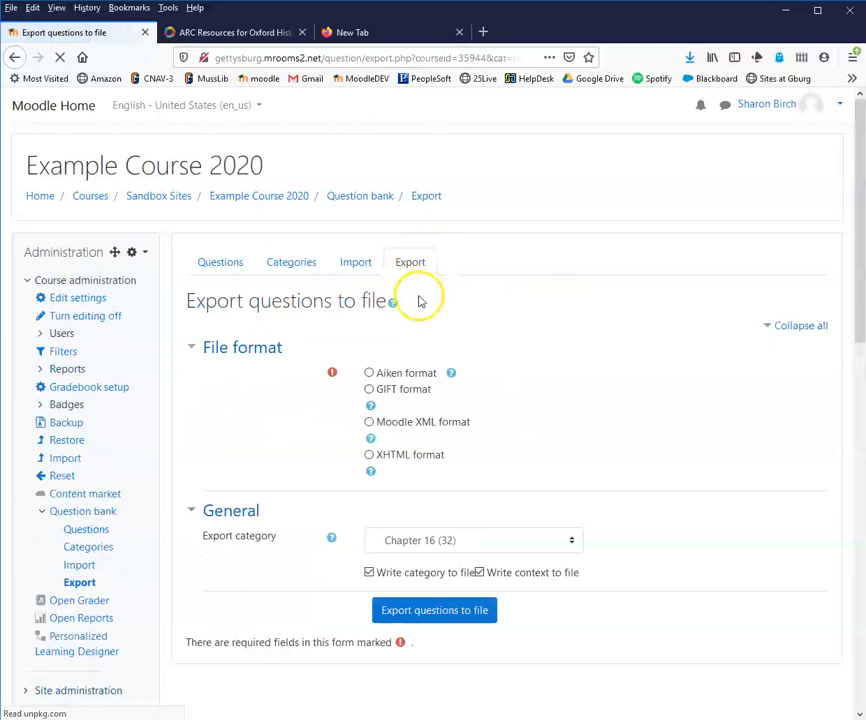
Step: Go back to the Example Course 2020 page and open Example Quiz from Topic 1 for editing its questions
scroll(305, 443, "down", 1)
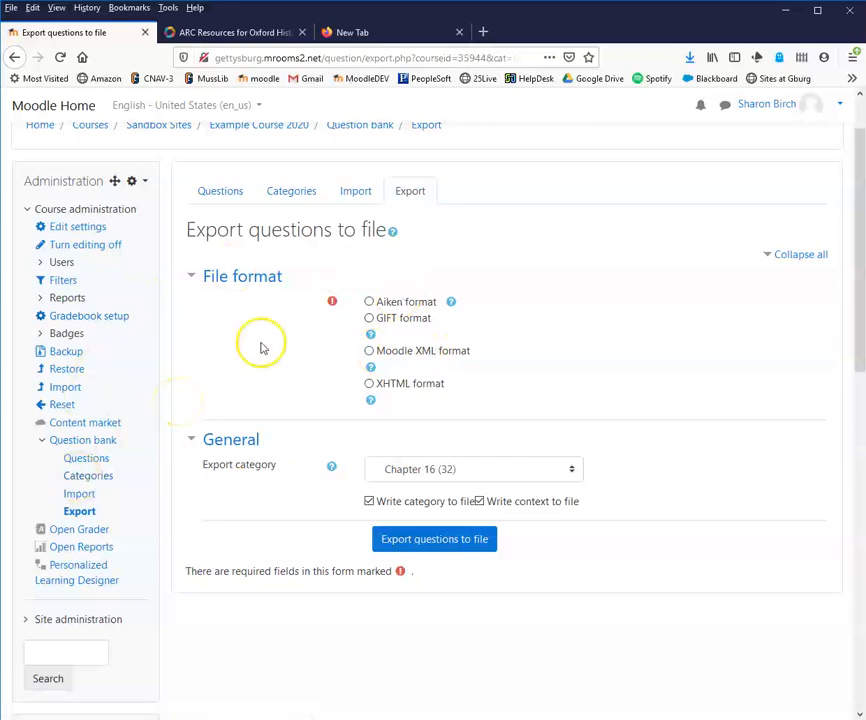
left_click(220, 202)
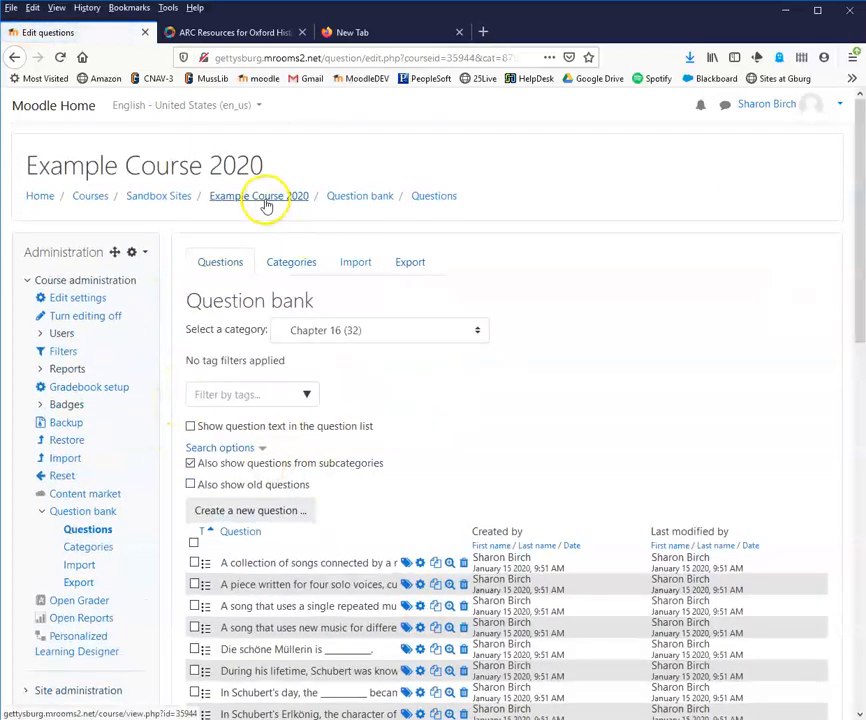
left_click(263, 202)
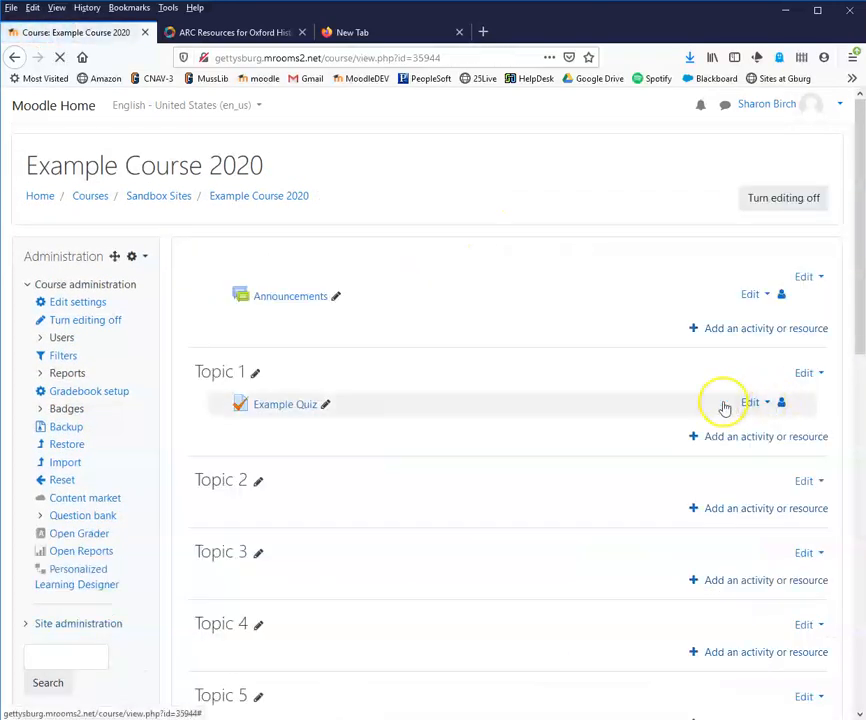
left_click(284, 409)
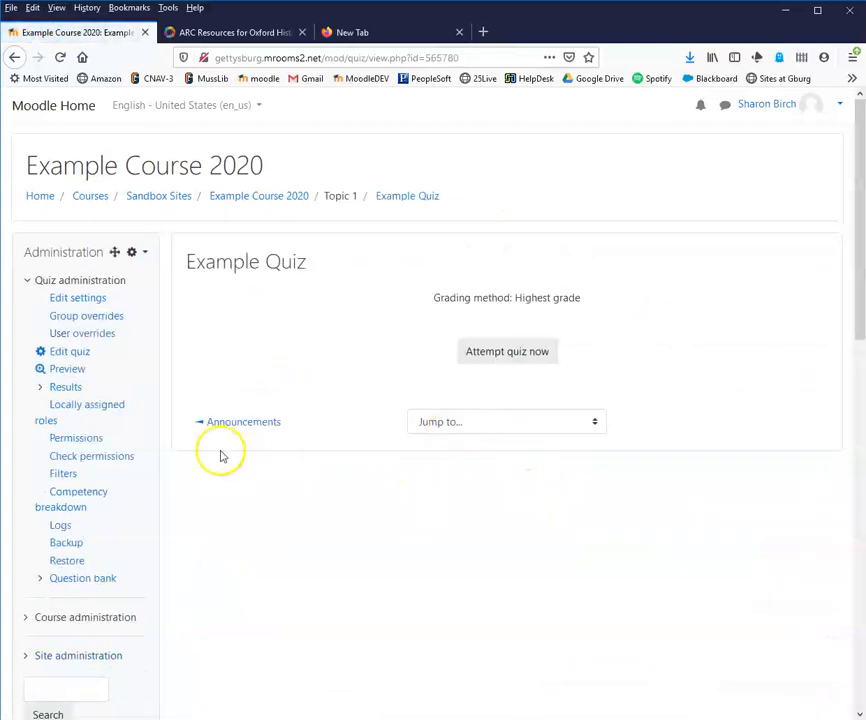
left_click(61, 354)
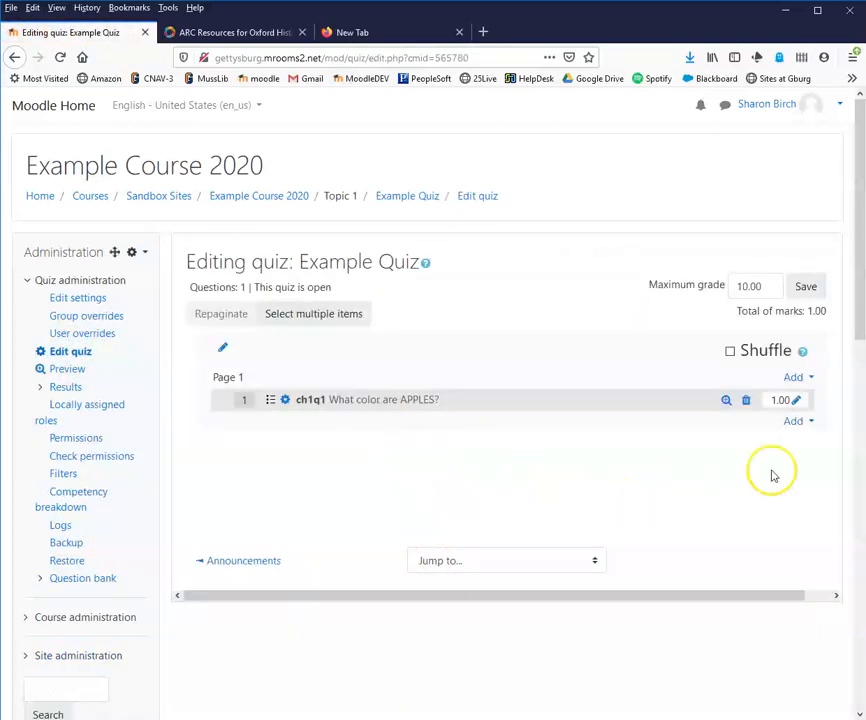
Step: Start adding questions from the question bank at the end of the quiz, choosing the Chapter 16 category
left_click(802, 424)
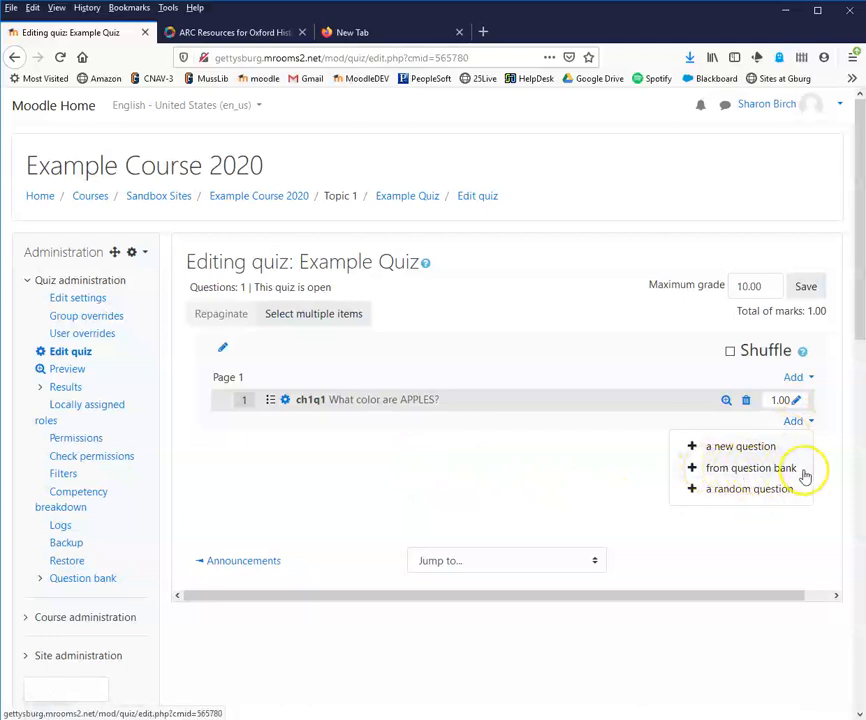
left_click(738, 470)
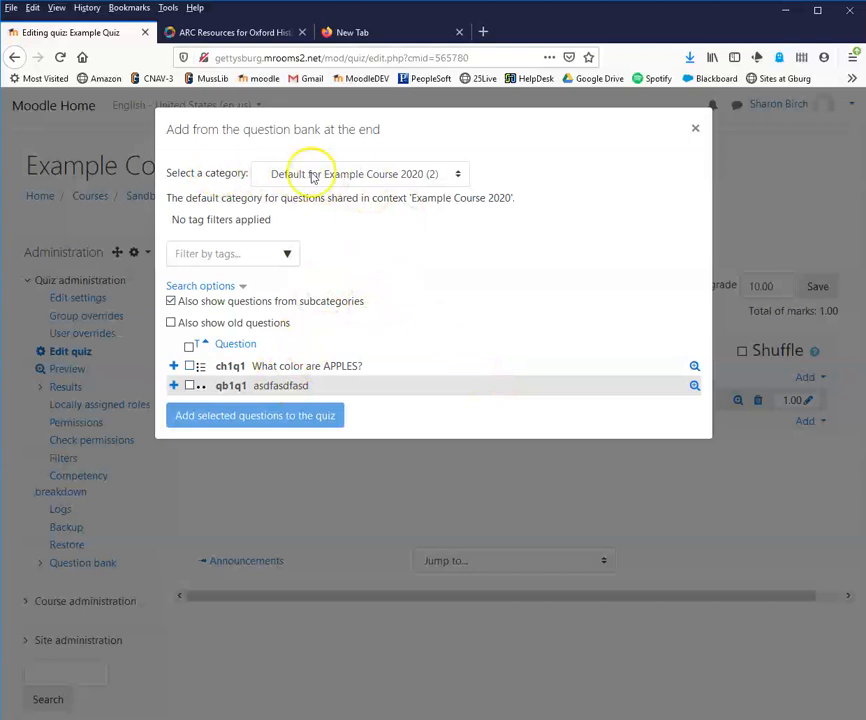
left_click(461, 177)
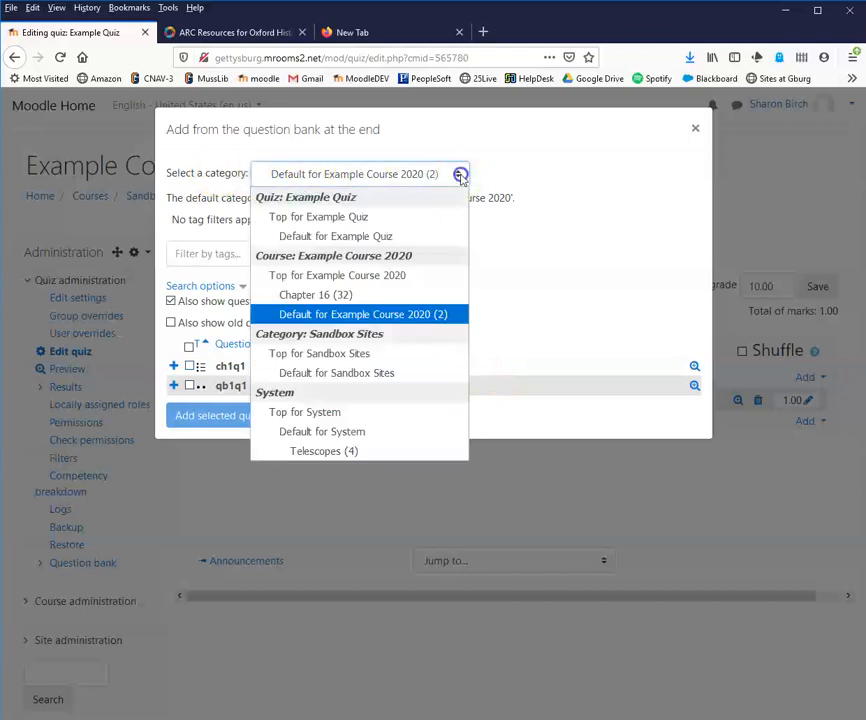
left_click(335, 296)
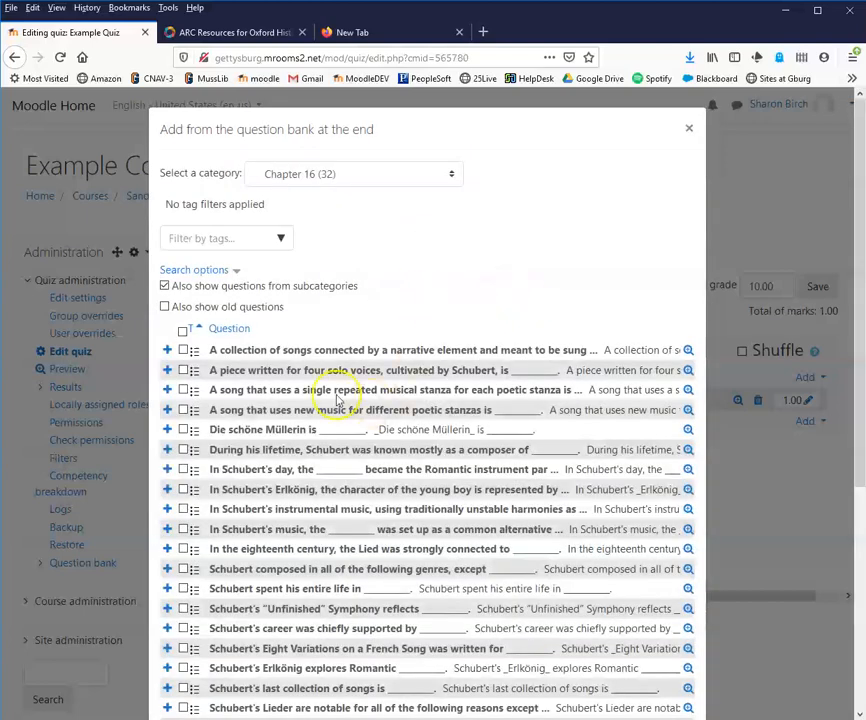
Step: Add the Chapter 16 questions "A collection of songs connected by a narrative element" and "A piece written for four solo voices" to the quiz
scroll(160, 380, "down", 4)
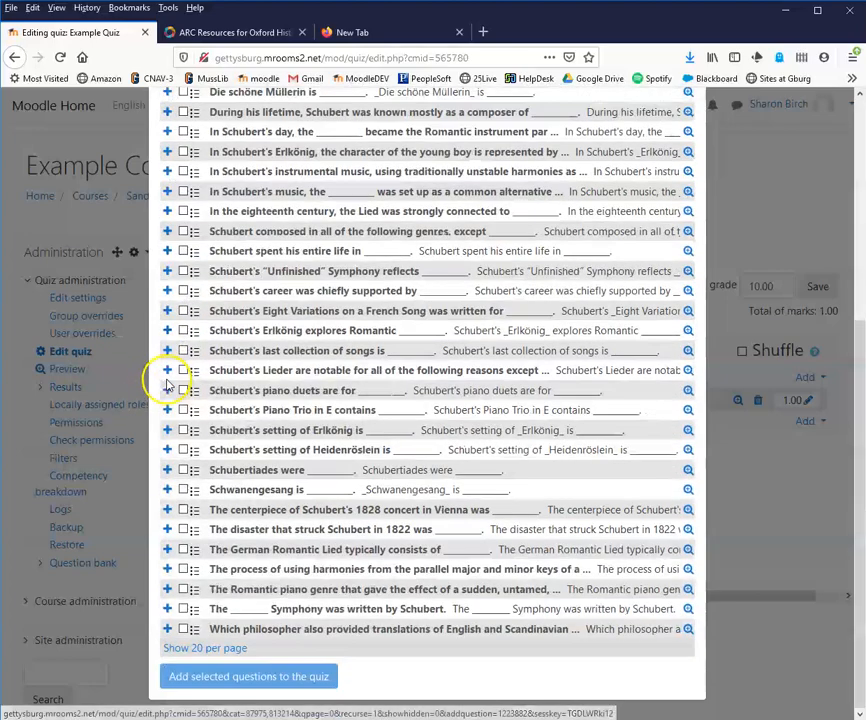
scroll(150, 375, "up", 1)
scroll(170, 375, "up", 2)
scroll(170, 377, "down", 3)
scroll(175, 375, "up", 3)
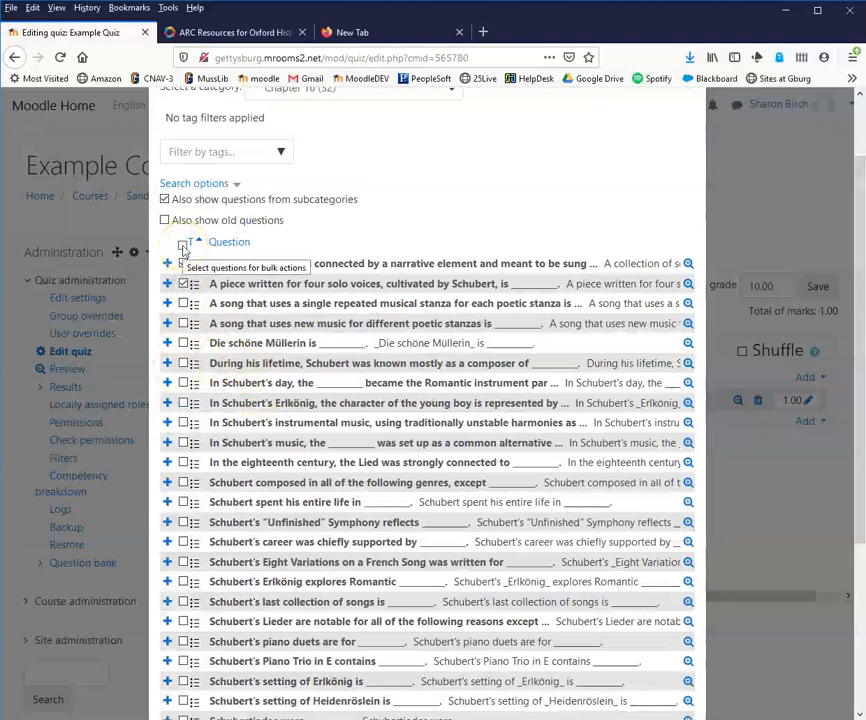
scroll(330, 410, "down", 3)
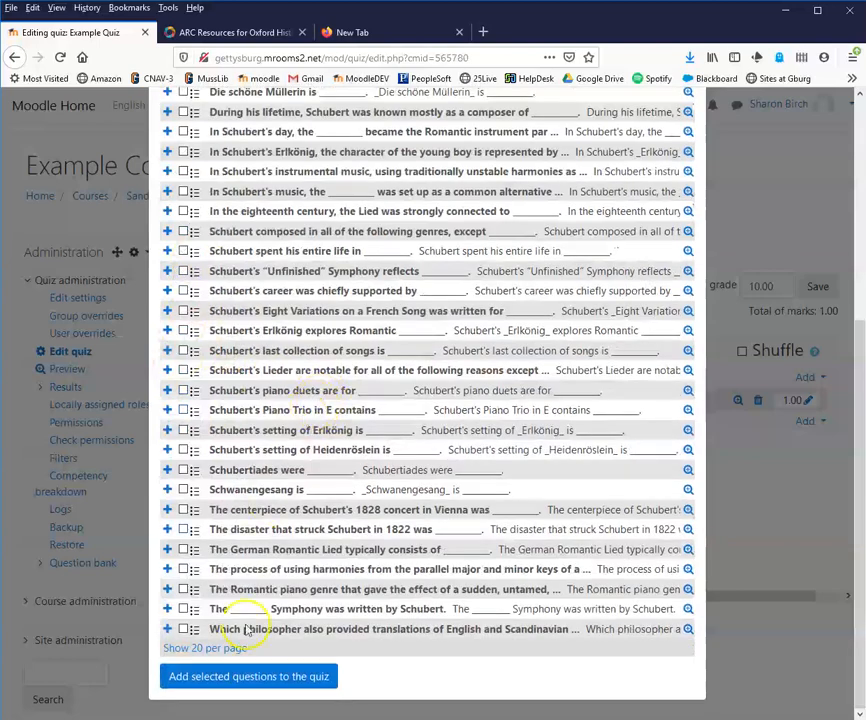
left_click(253, 679)
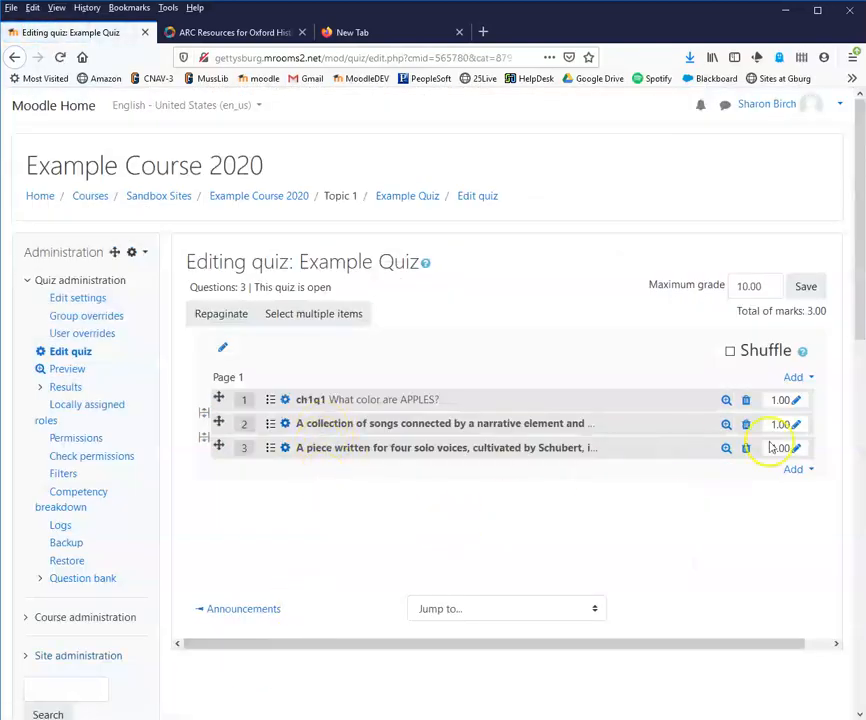
Step: Add 1 random question from the existing Chapter 16 category at the end of the quiz
left_click(809, 471)
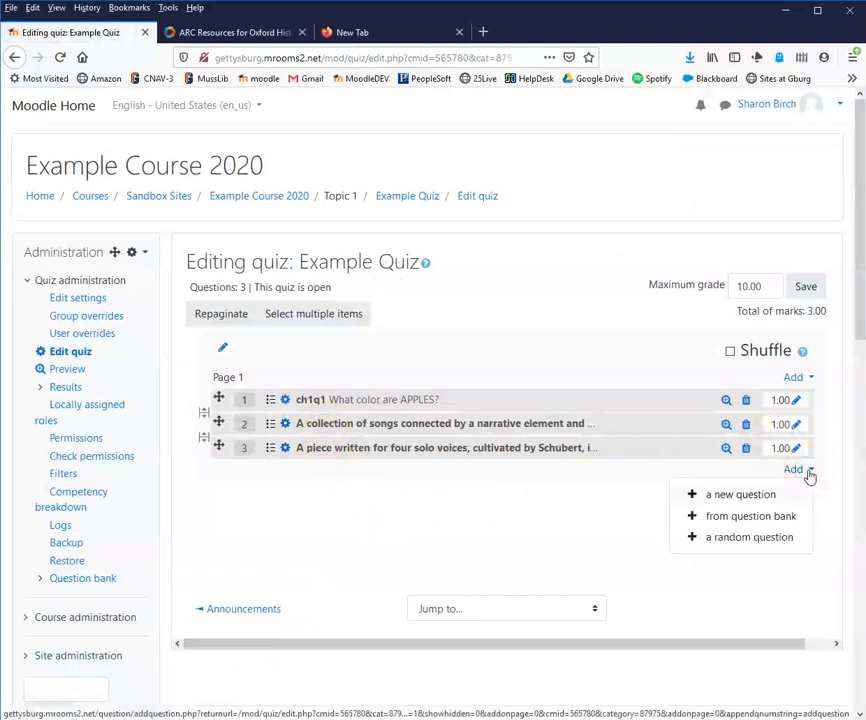
left_click(748, 539)
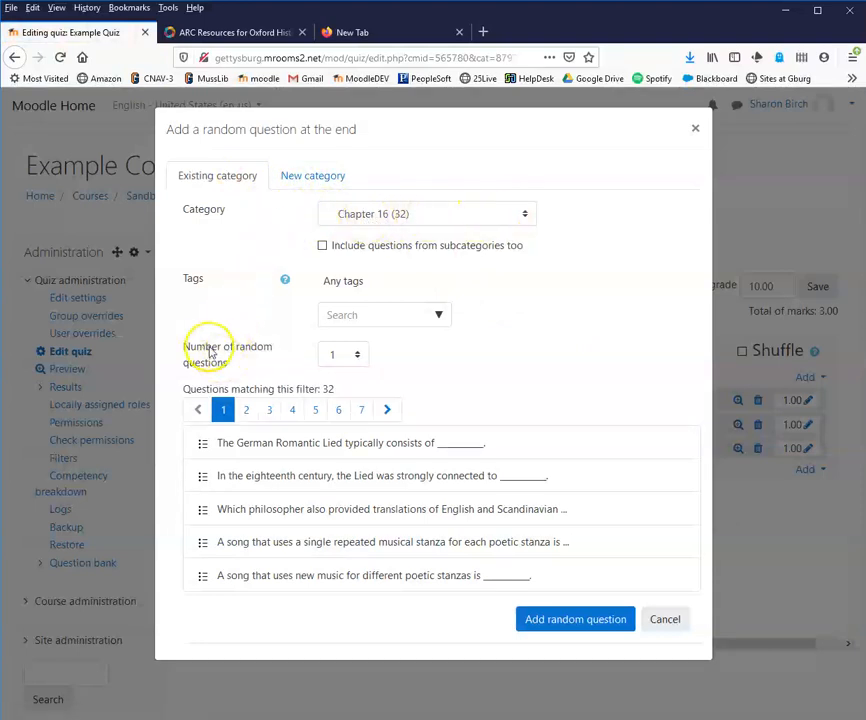
left_click(346, 358)
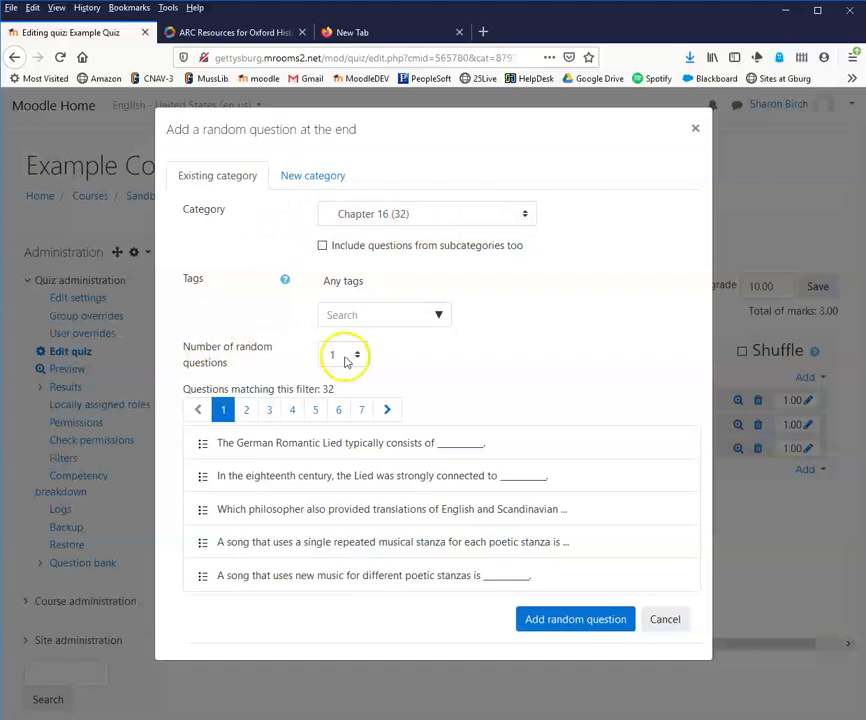
left_click(586, 622)
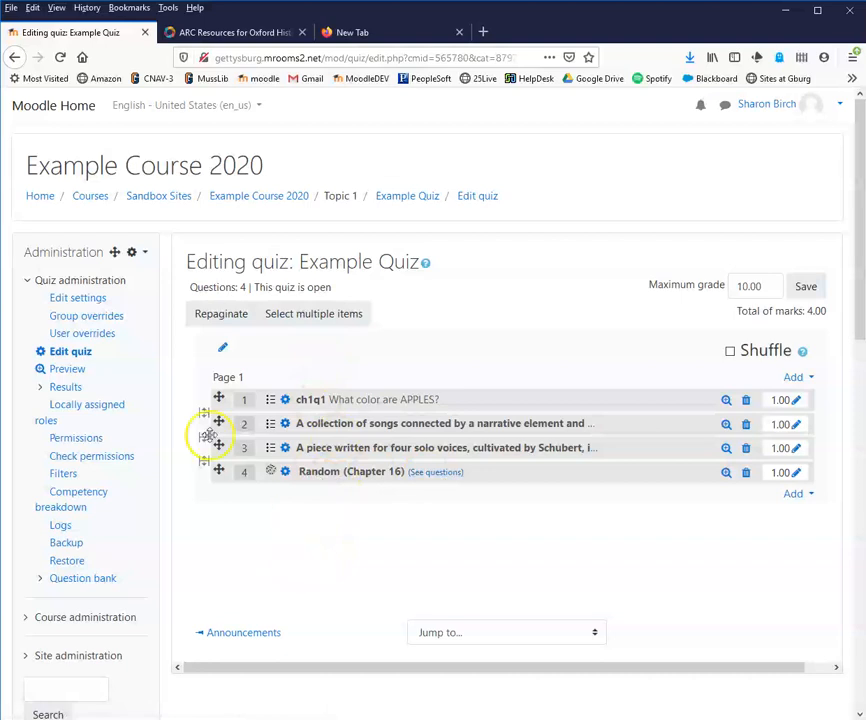
Step: Preview Example Quiz and look through all its questions, including the random one at the end
left_click(68, 370)
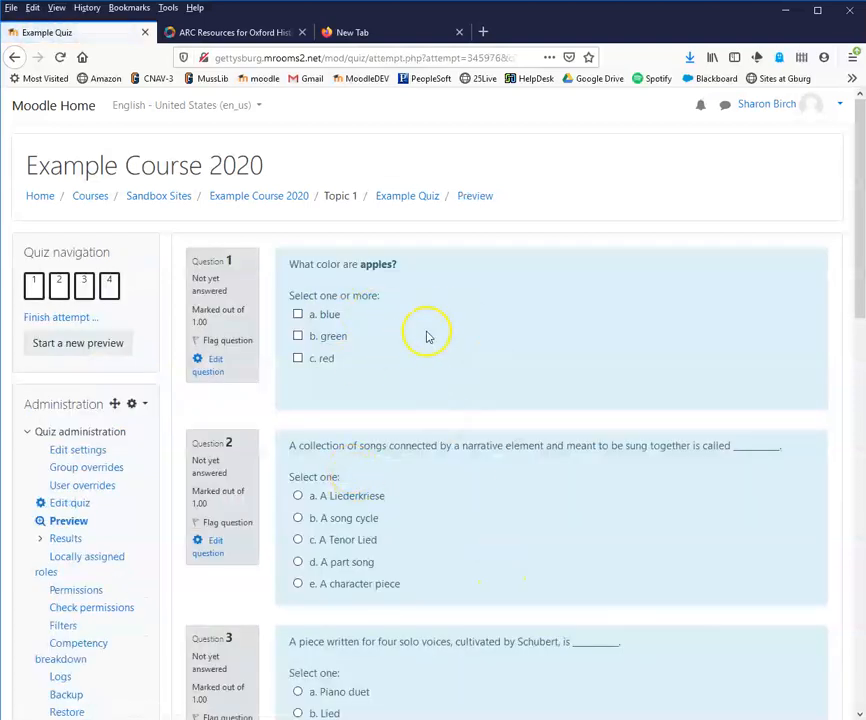
scroll(401, 341, "down", 1)
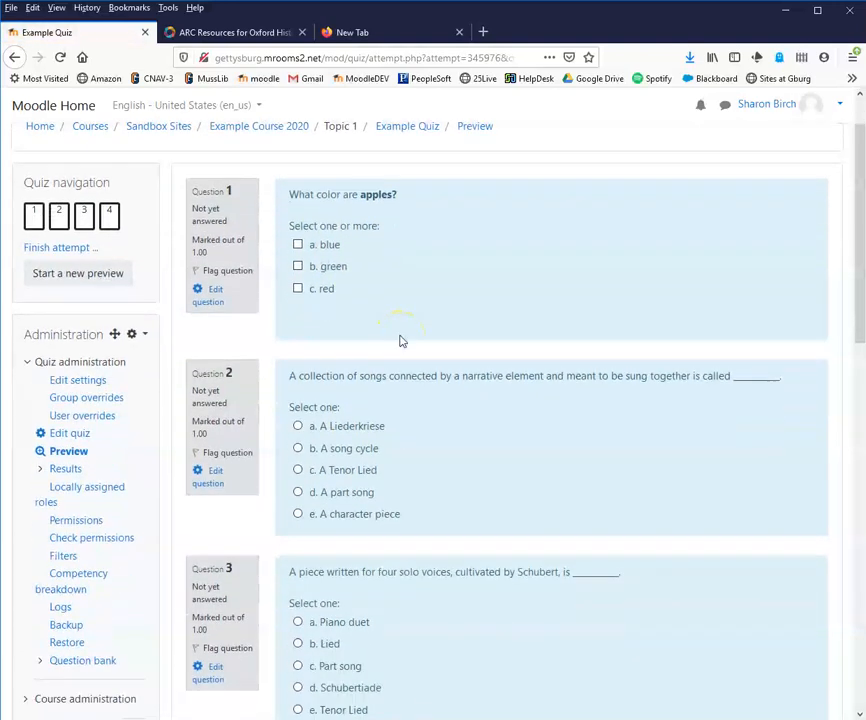
scroll(445, 338, "down", 2)
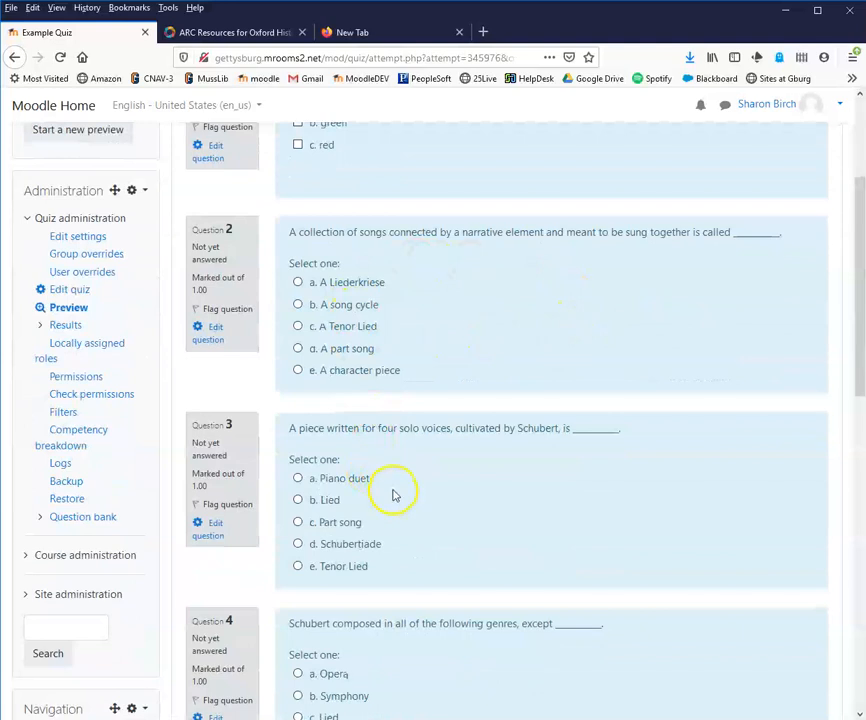
scroll(397, 489, "down", 3)
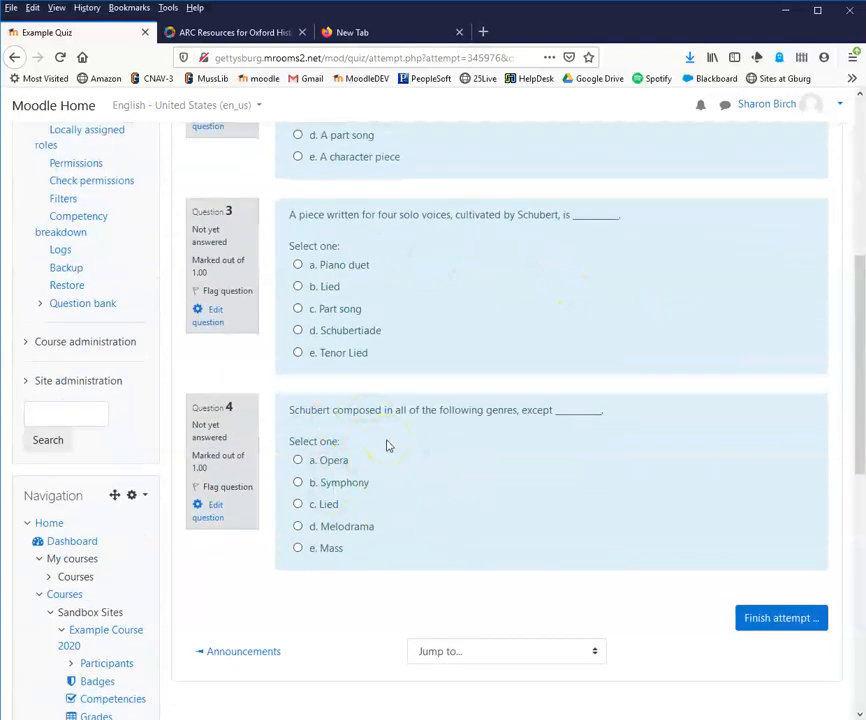
scroll(151, 367, "up", 4)
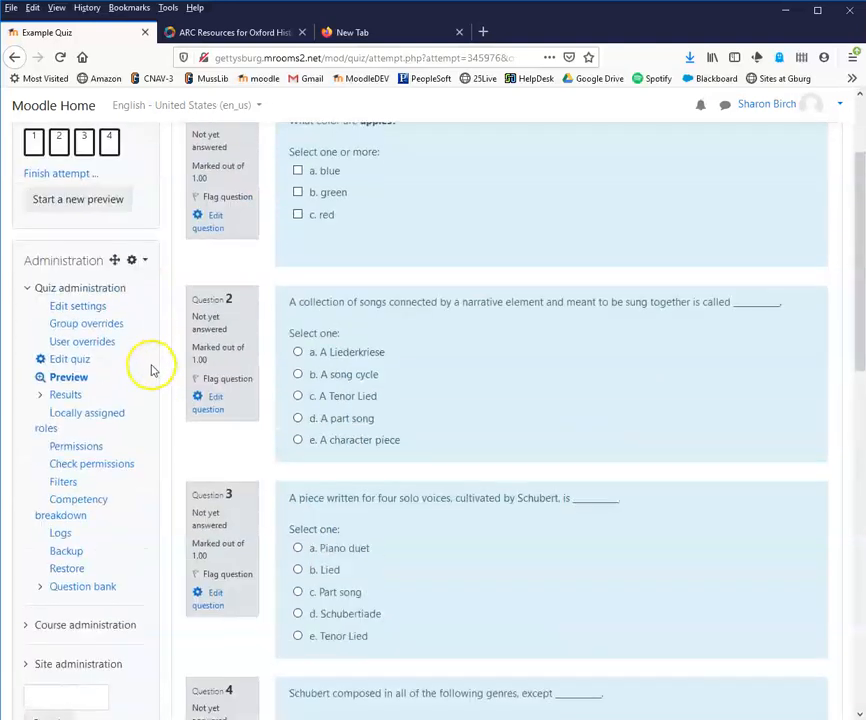
Step: Open the quiz preview again and check which question fills the random slot
left_click(69, 379)
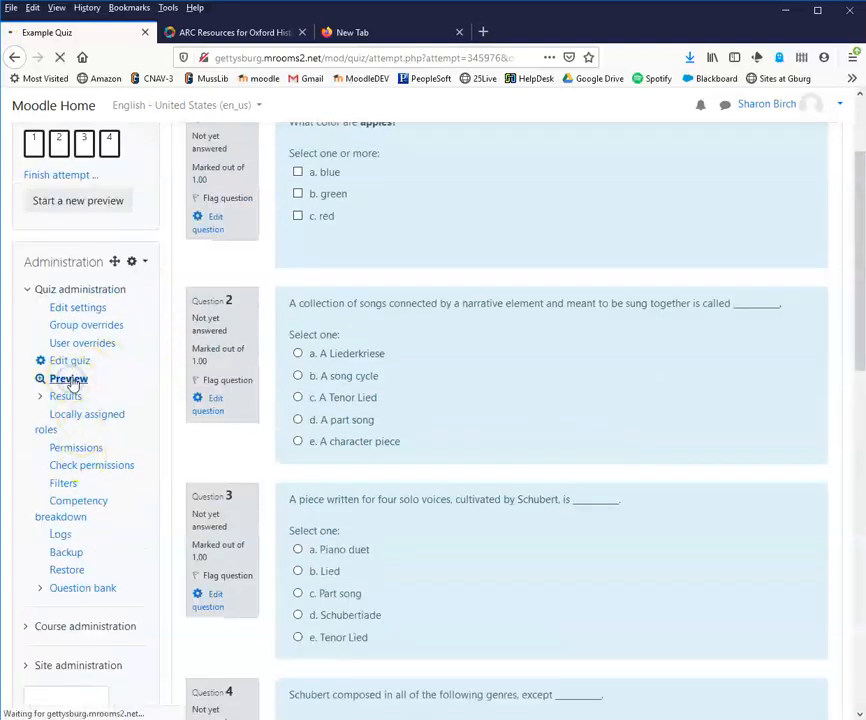
scroll(198, 467, "down", 6)
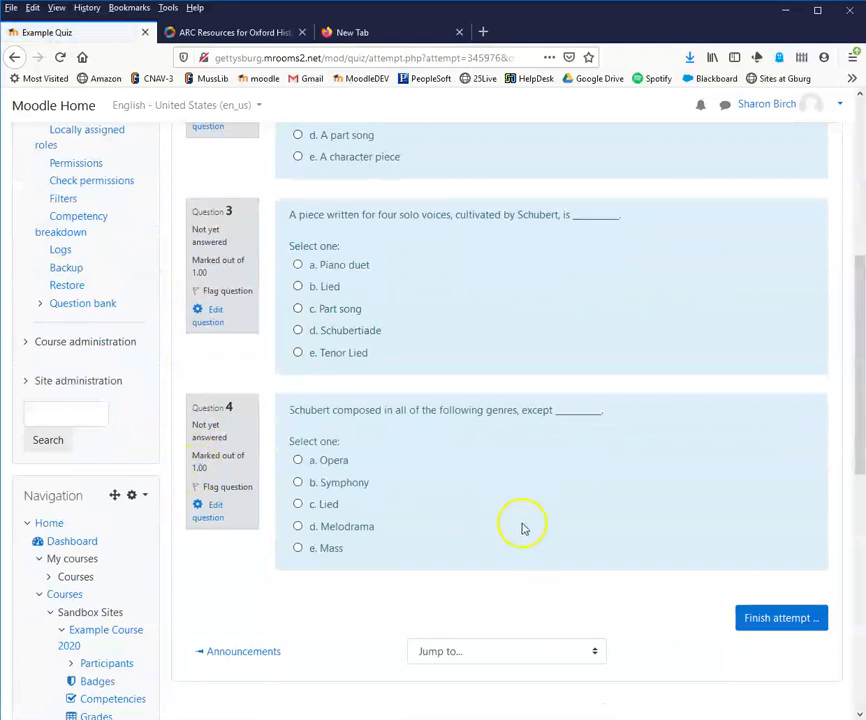
scroll(497, 494, "up", 6)
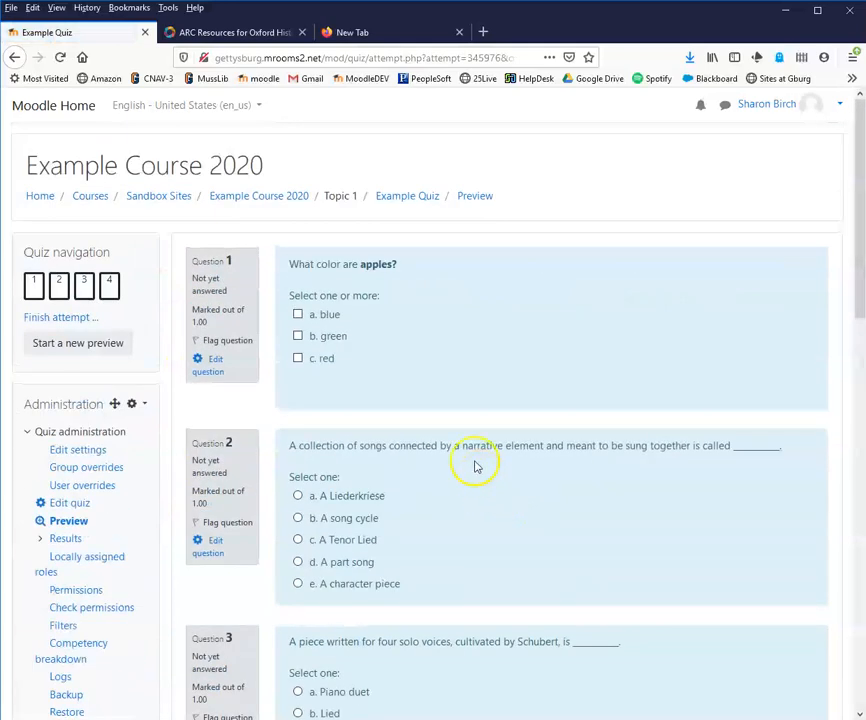